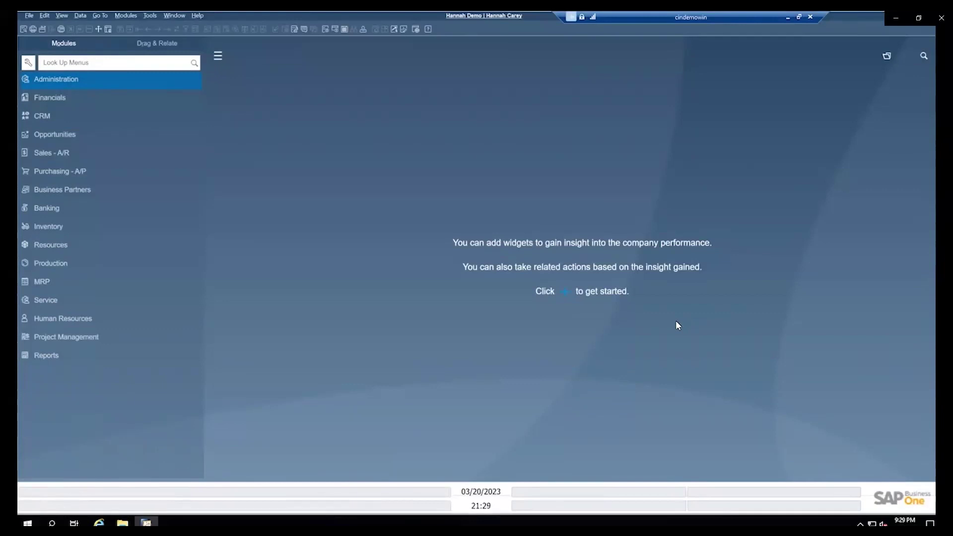
# Look up "open item", open the Sales Reports Open Items List, and find the SG Electronics sales orders
pyautogui.click(101, 65)
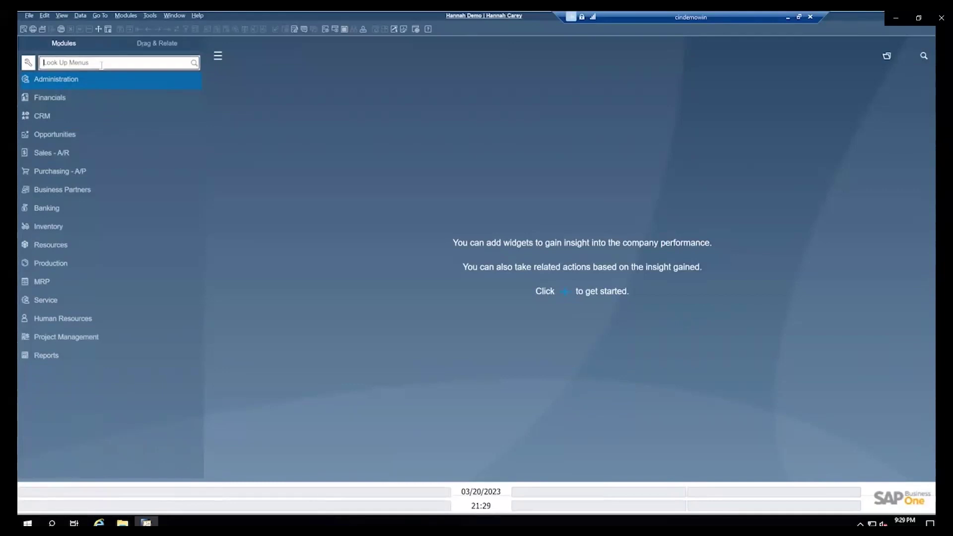
pyautogui.write('open item')
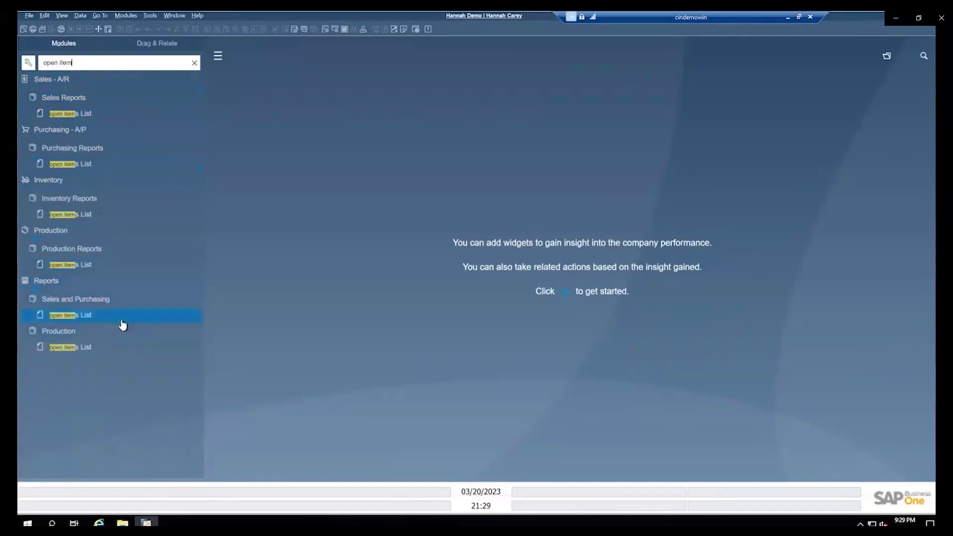
pyautogui.click(76, 114)
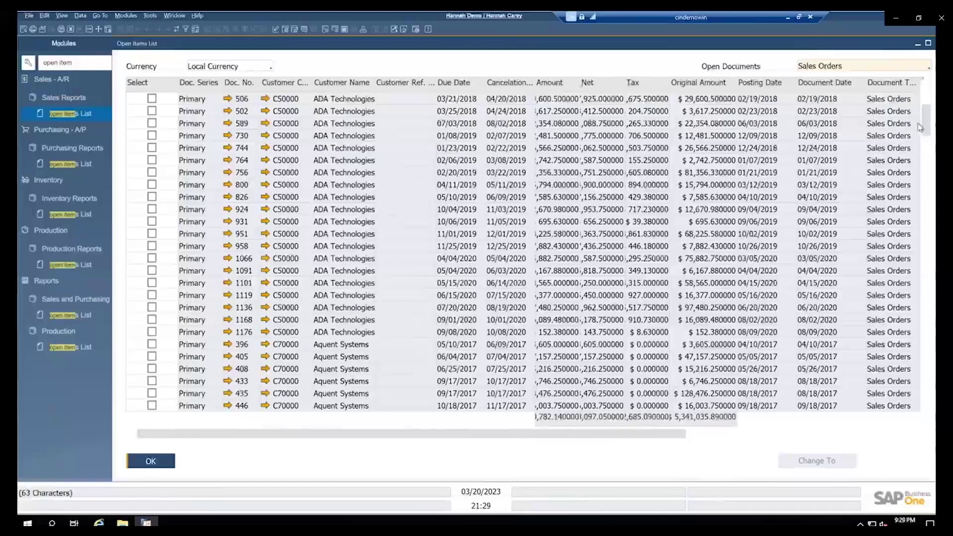
pyautogui.scroll(-10, 924, 248)
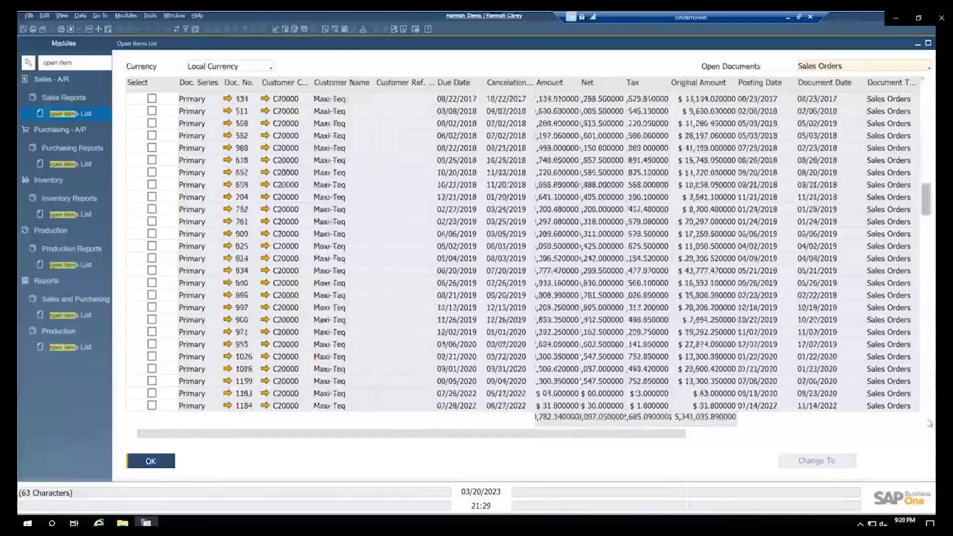
pyautogui.scroll(-10, 925, 248)
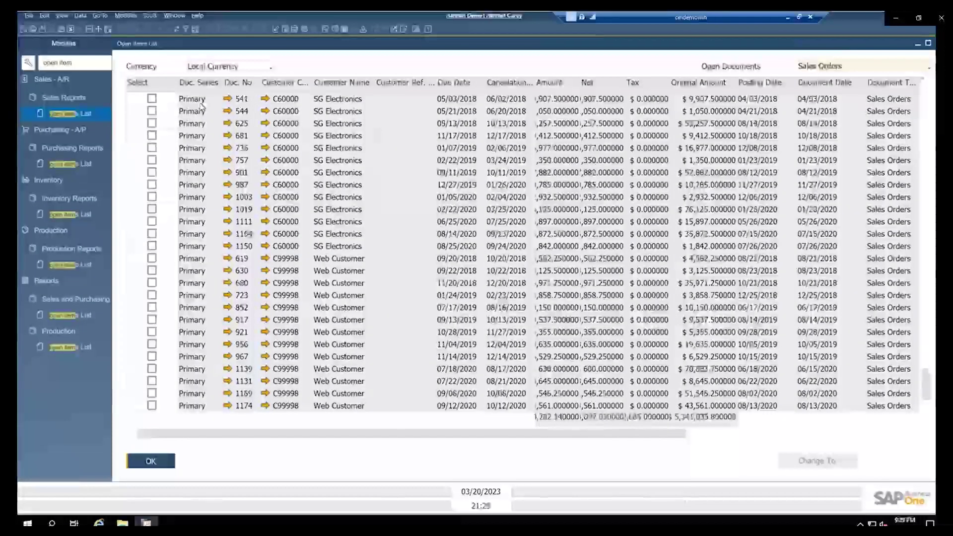
# Open the SG Electronics sales order posted 04/03/2018, check which document actions it offers, and close it
pyautogui.click(229, 99)
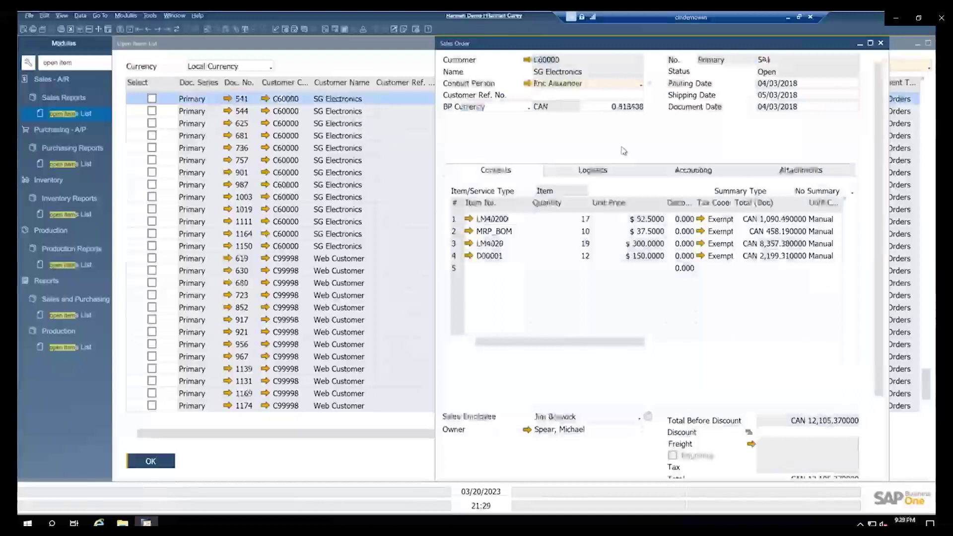
pyautogui.rightClick(625, 149)
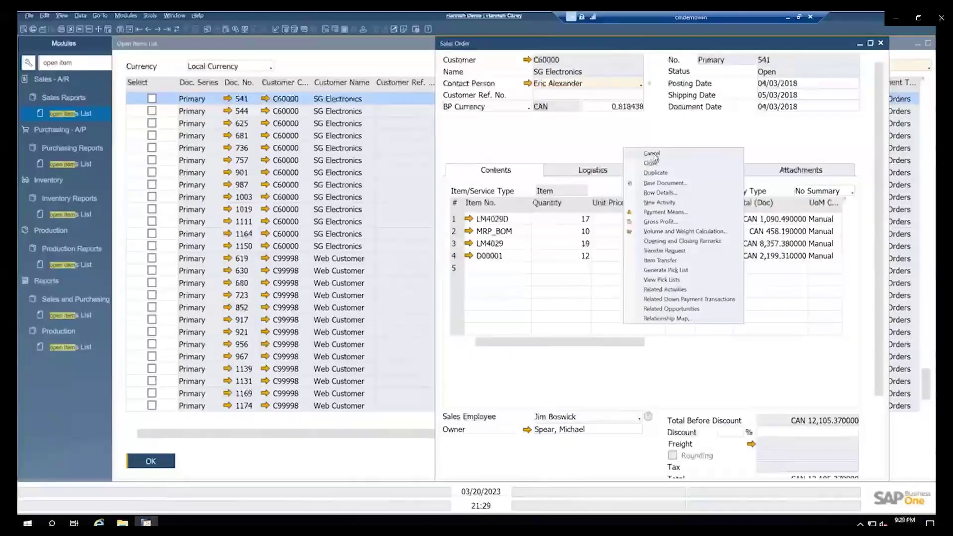
pyautogui.click(863, 55)
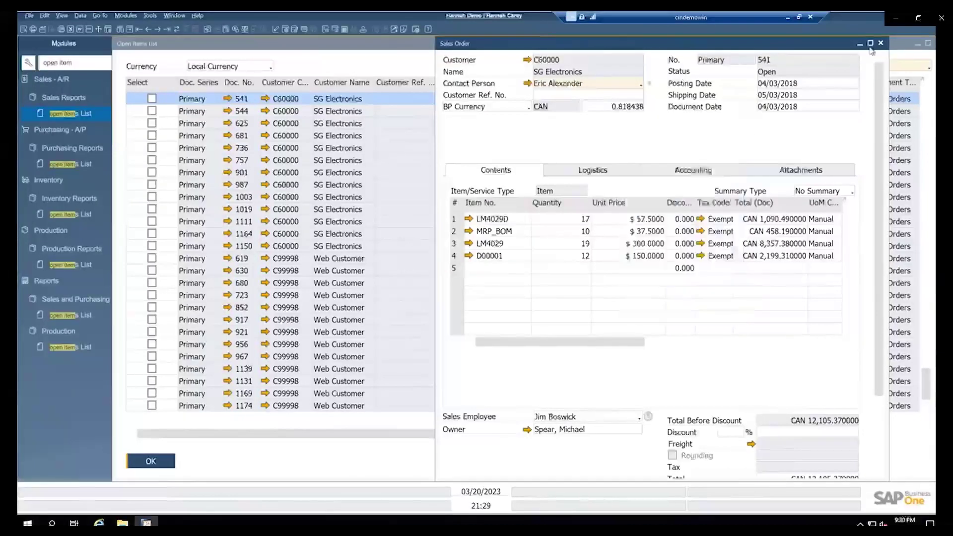
pyautogui.click(881, 43)
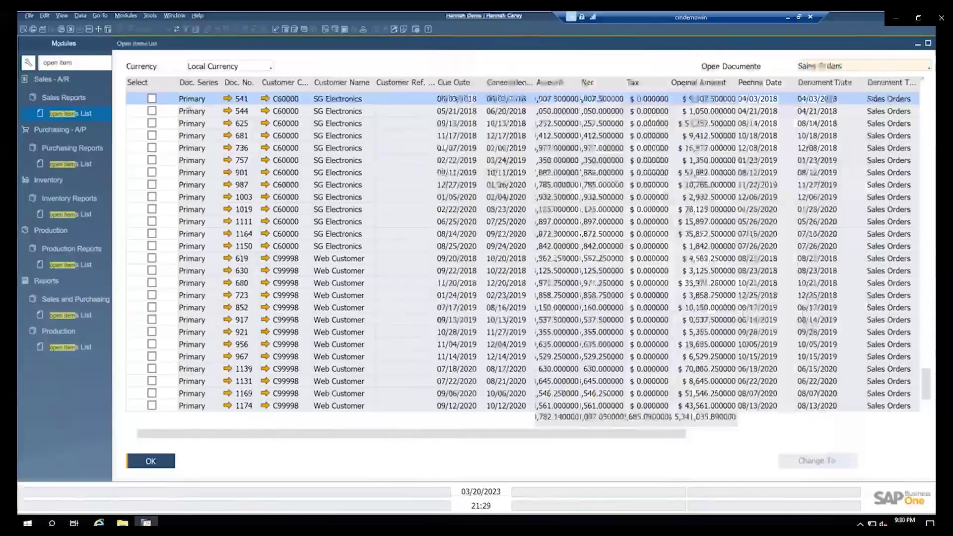
# Cancel the SG Electronics sales order posted 04/03/2018 directly from the open items list and confirm
pyautogui.rightClick(190, 101)
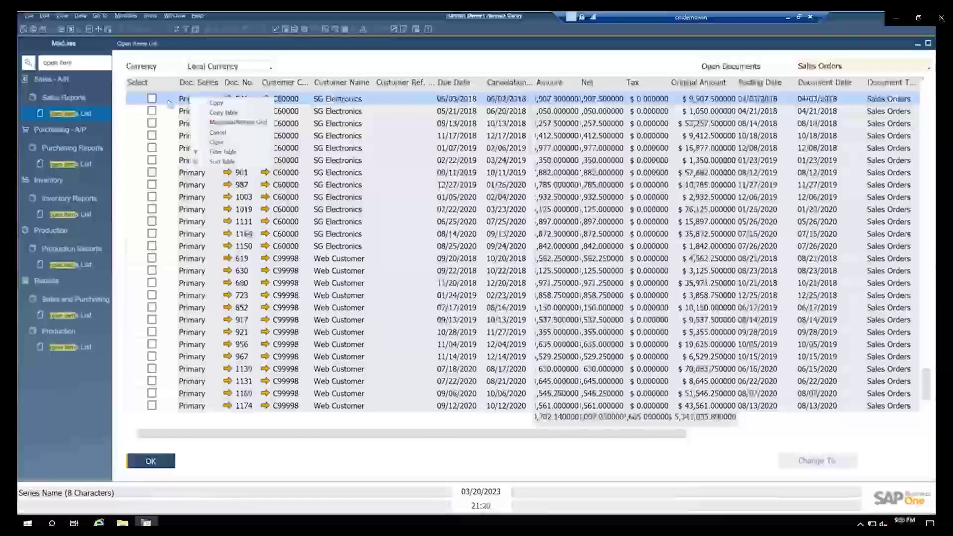
pyautogui.click(219, 133)
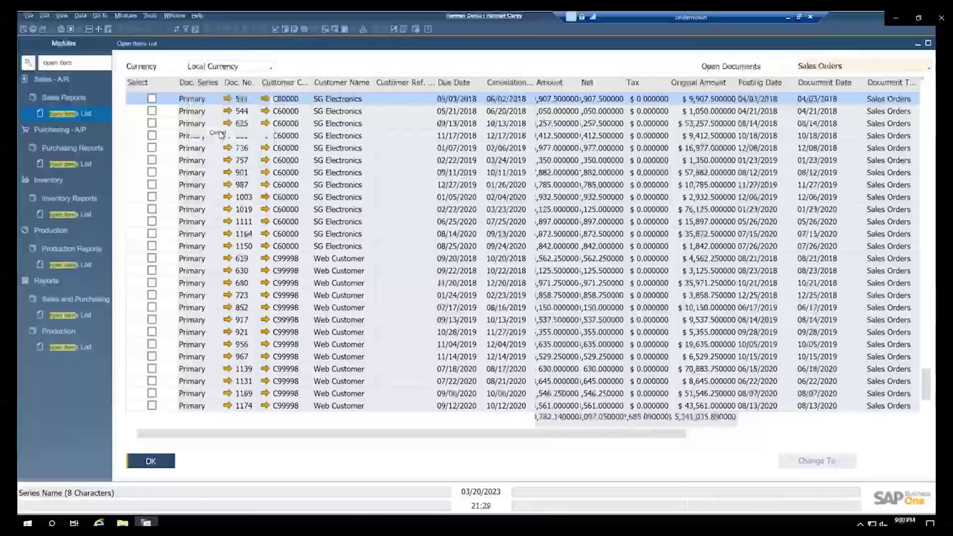
pyautogui.click(384, 313)
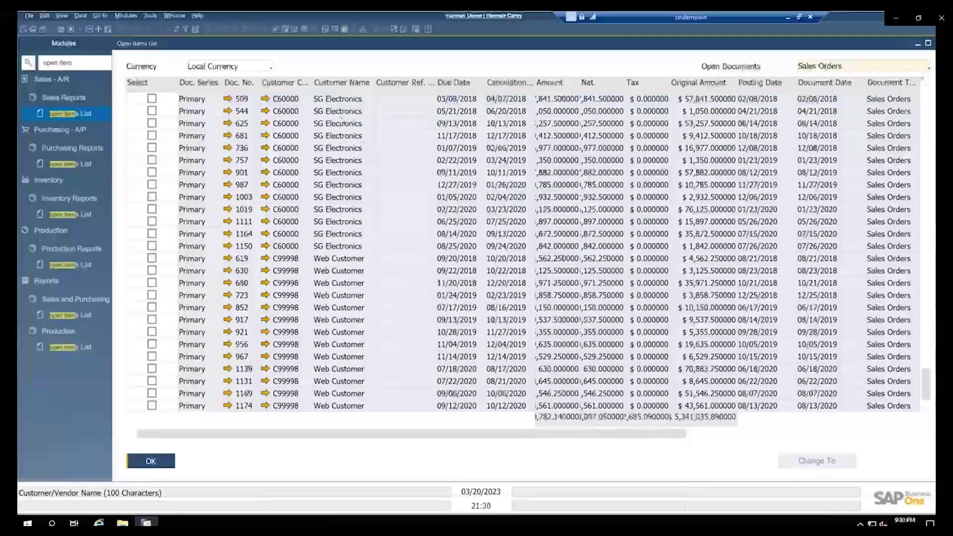
# Select the nine consecutive SG Electronics sales orders posted 02/06/2018 through 12/06/2019 and apply one status change to all of them
pyautogui.click(187, 102)
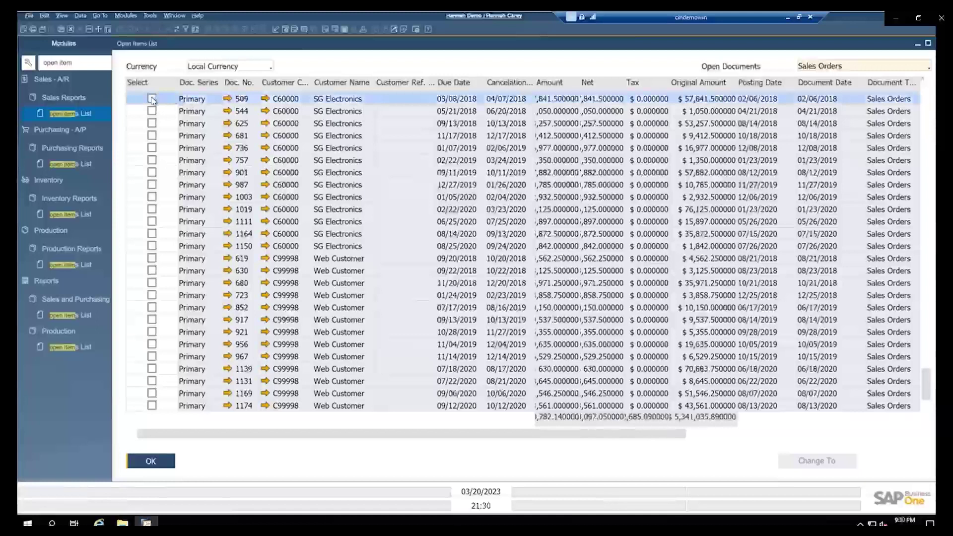
pyautogui.click(152, 99)
pyautogui.click(152, 110)
pyautogui.click(152, 123)
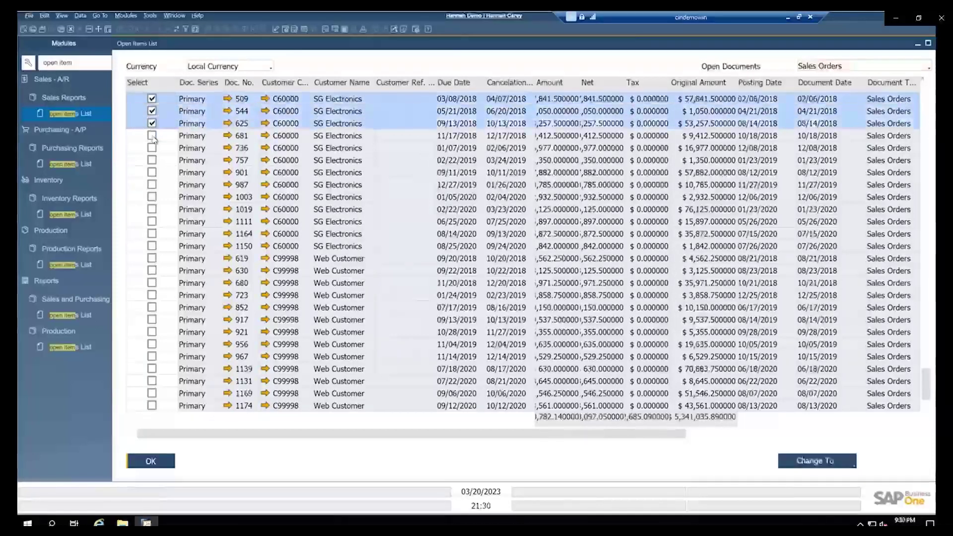
pyautogui.click(152, 136)
pyautogui.click(152, 148)
pyautogui.click(152, 160)
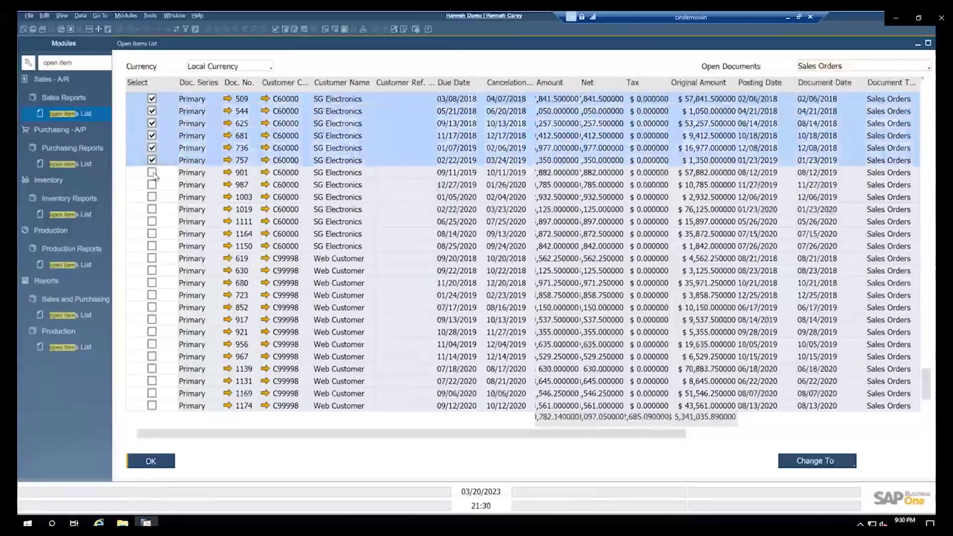
pyautogui.click(152, 172)
pyautogui.click(152, 185)
pyautogui.click(152, 197)
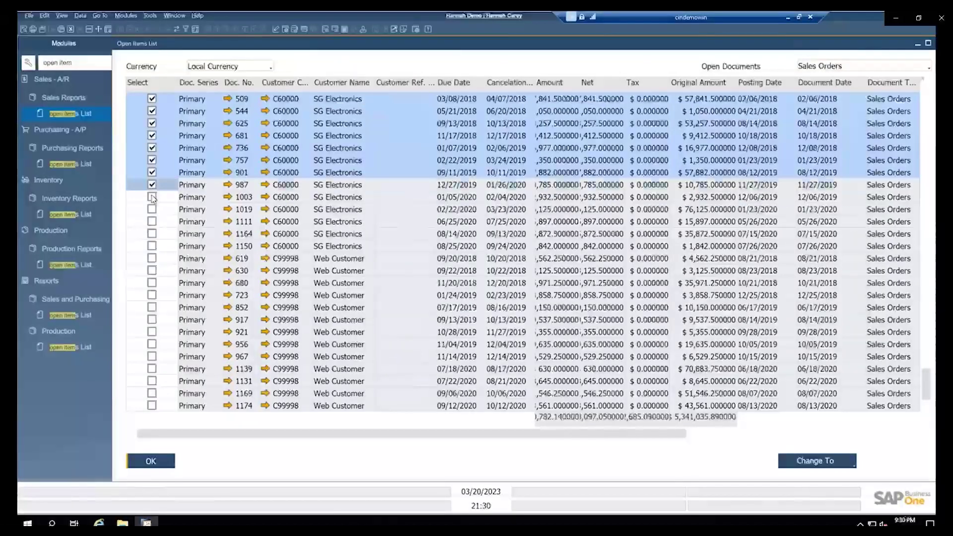
pyautogui.click(812, 465)
pyautogui.click(690, 449)
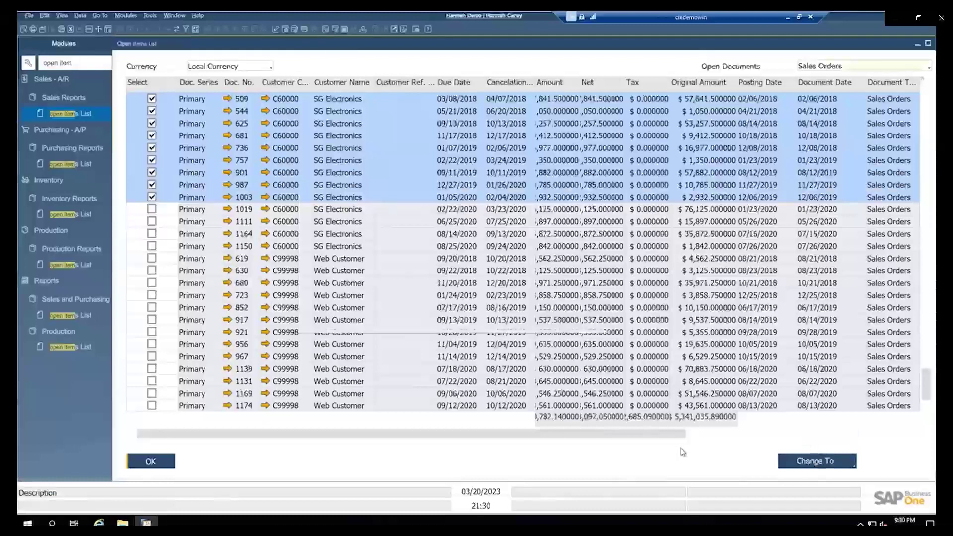
pyautogui.click(317, 311)
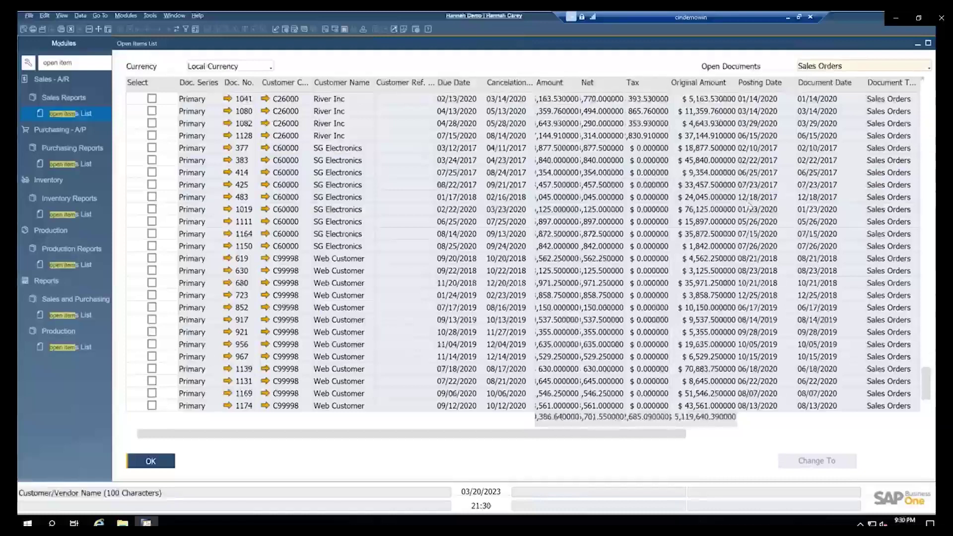
# Switch the open documents list from Sales Orders to A/P Invoices and look through it
pyautogui.click(807, 68)
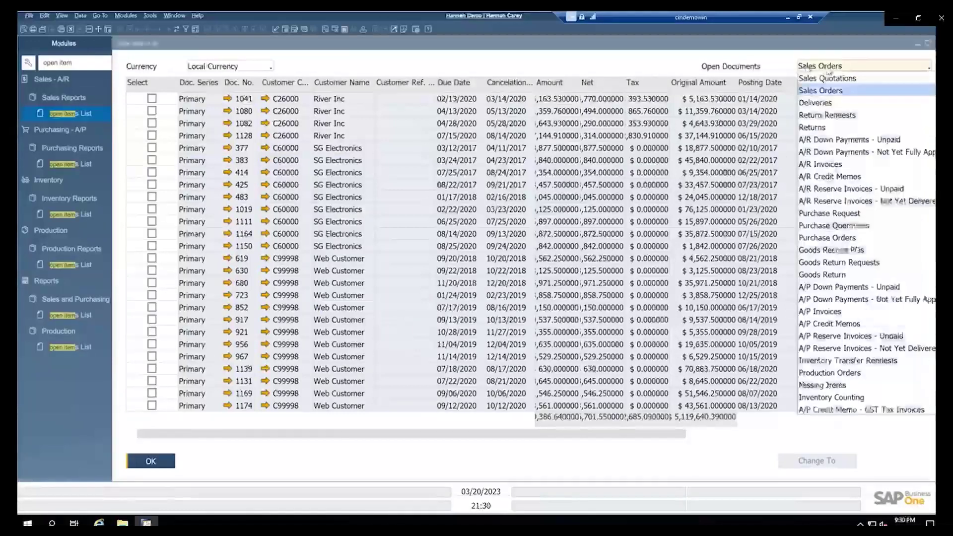
pyautogui.click(820, 311)
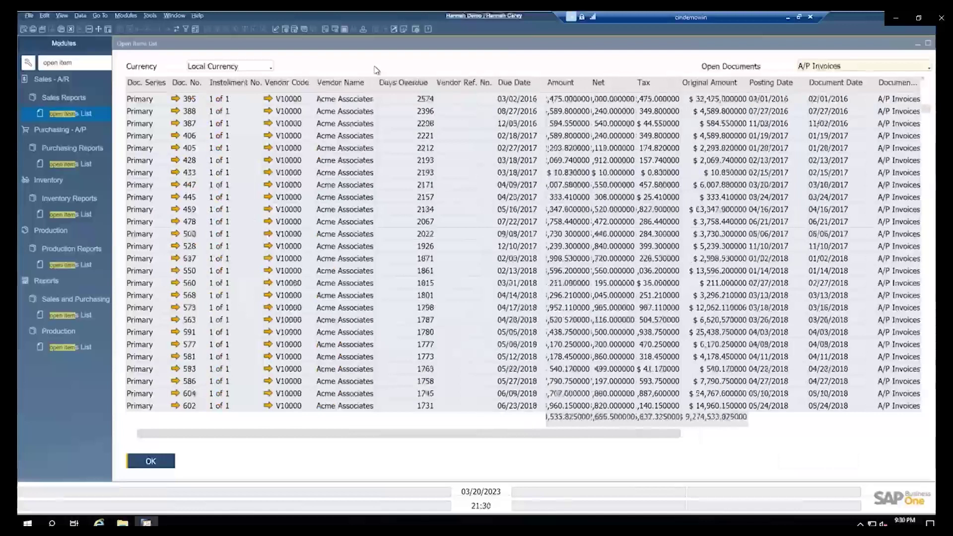
pyautogui.moveTo(930, 113)
pyautogui.mouseDown()
pyautogui.moveTo(929, 420)
pyautogui.moveTo(926, 102)
pyautogui.mouseUp()
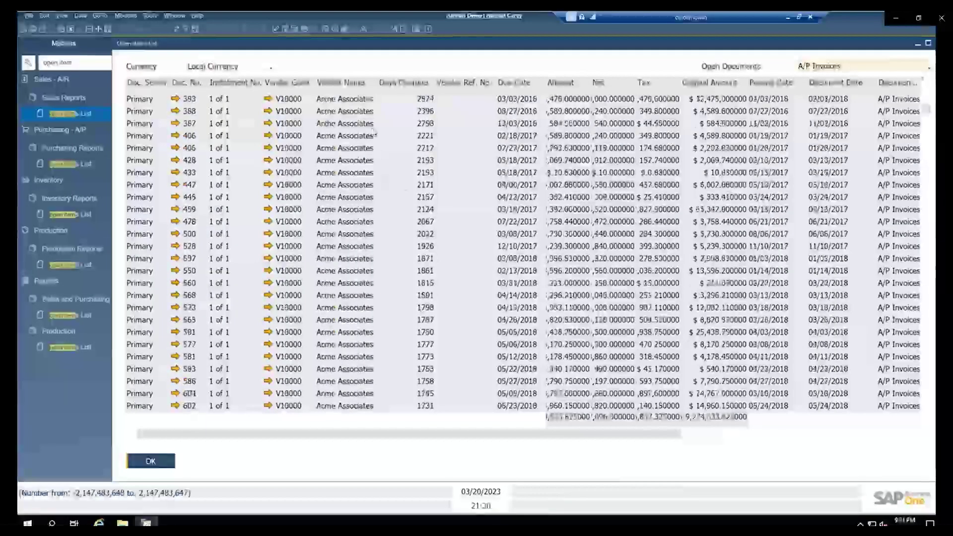
# Start a table filter on the A/P invoices with Vendor Name equal to the individual vendor's name
pyautogui.click(185, 29)
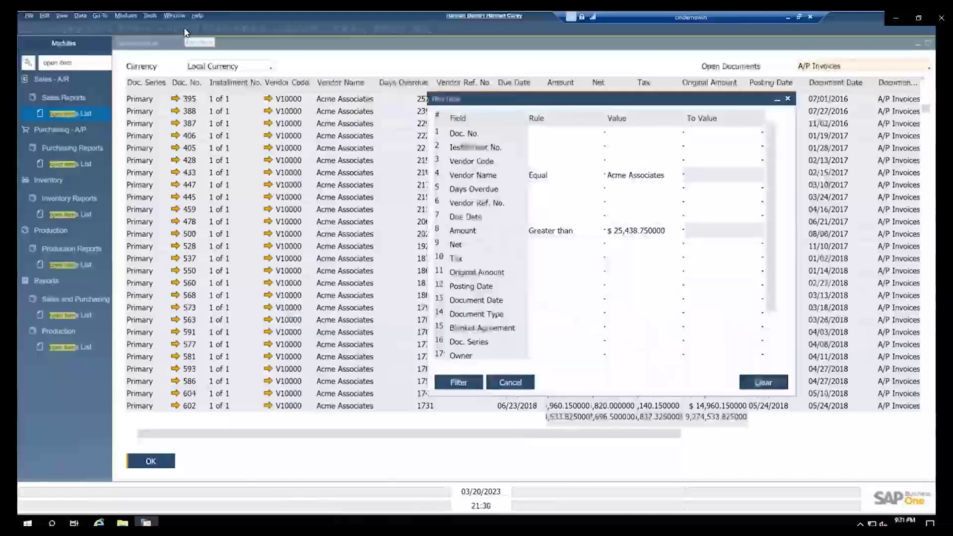
pyautogui.click(575, 177)
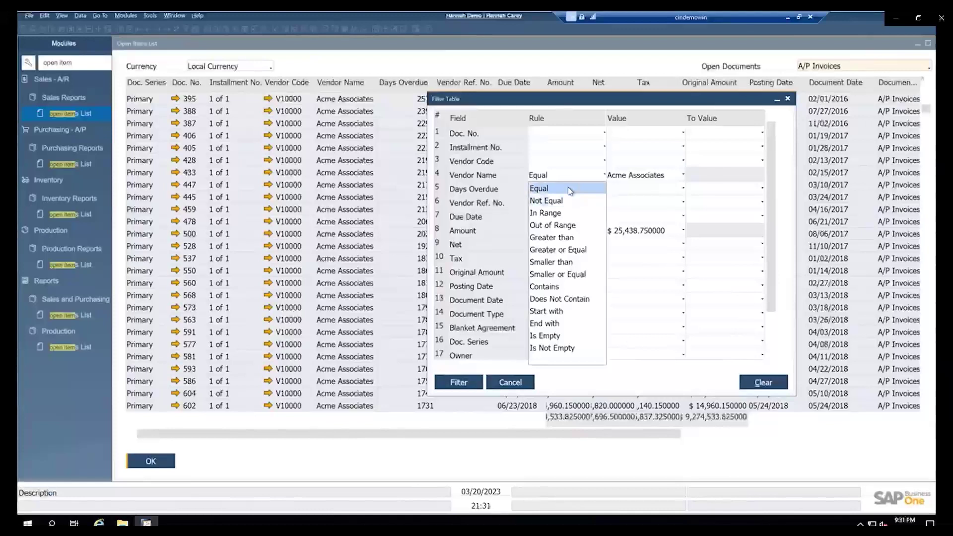
pyautogui.click(620, 174)
pyautogui.click(619, 177)
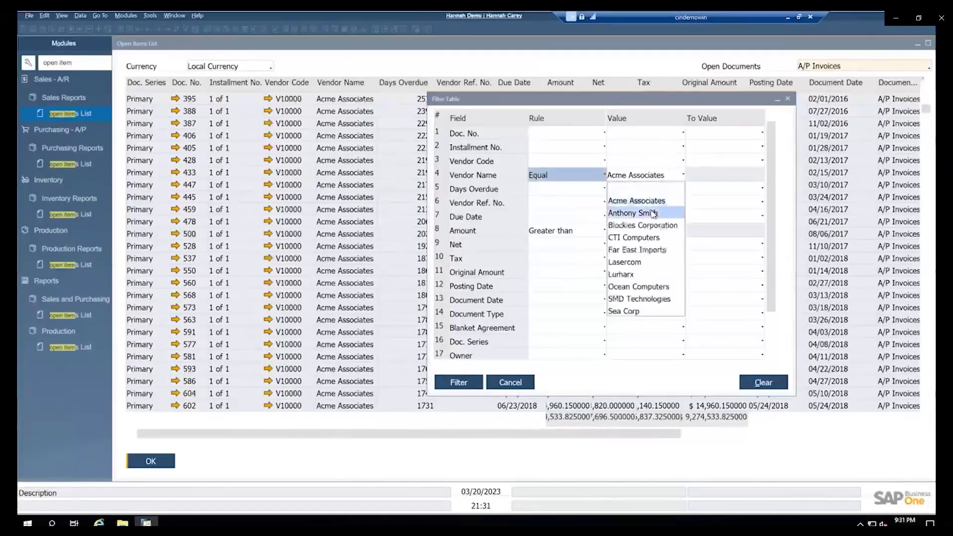
pyautogui.click(653, 214)
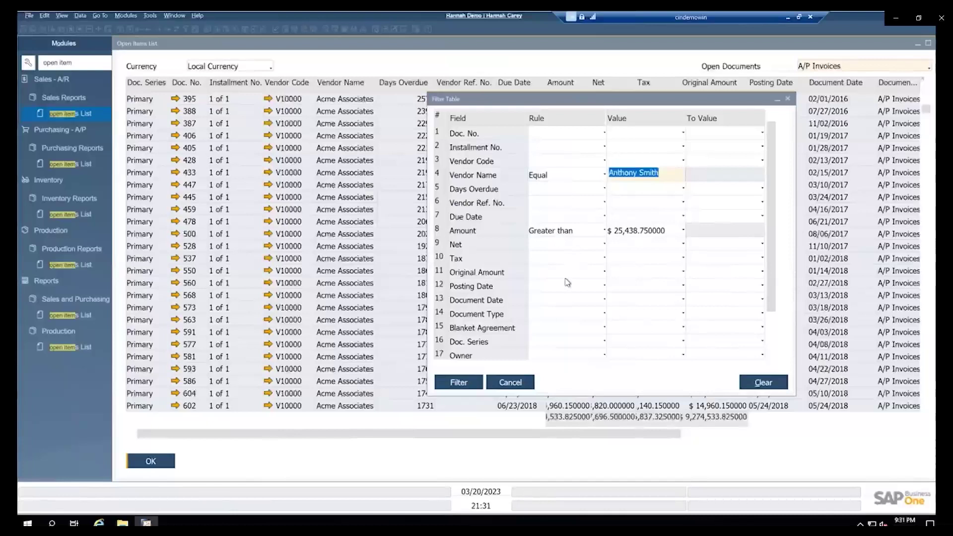
# Set the filter's Amount rule to Greater than $68,083.84
pyautogui.click(566, 231)
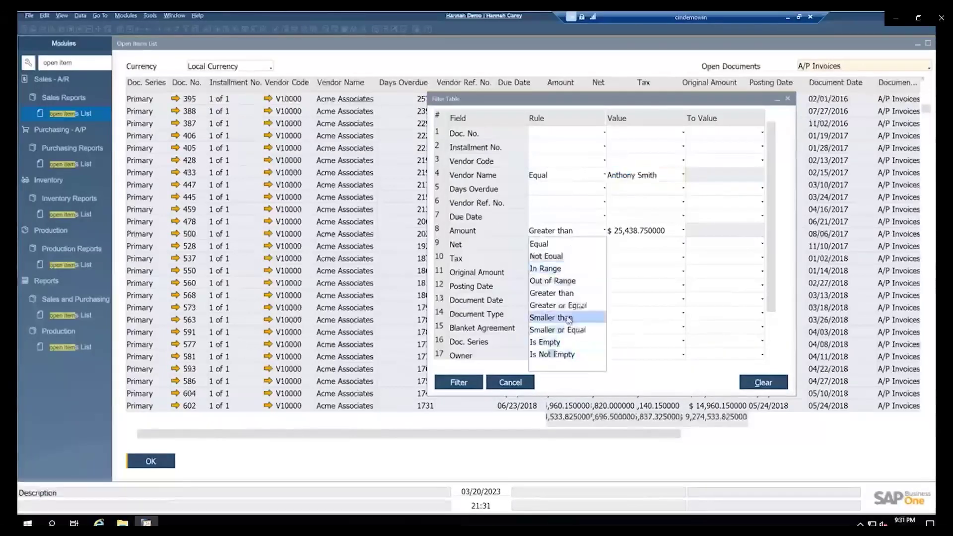
pyautogui.click(552, 293)
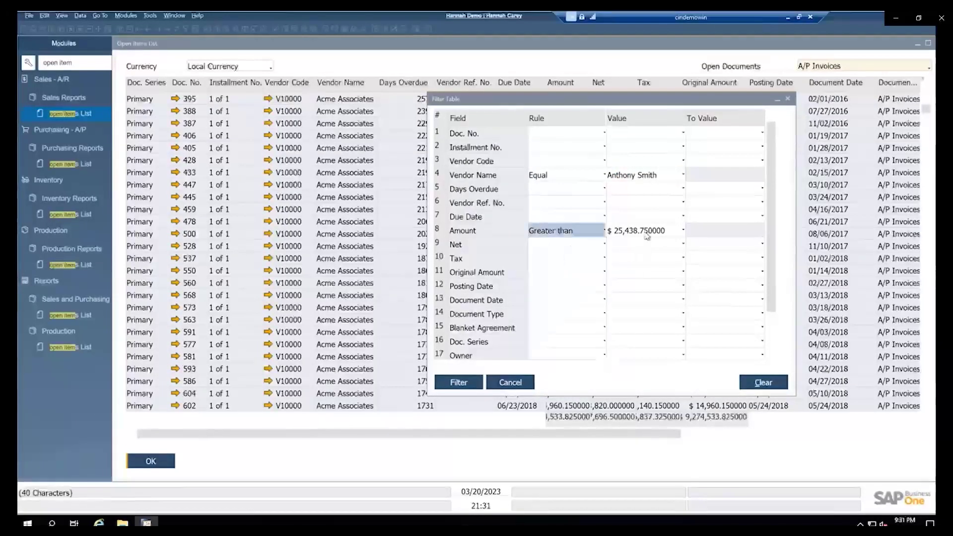
pyautogui.click(647, 234)
pyautogui.scroll(-5, 690, 445)
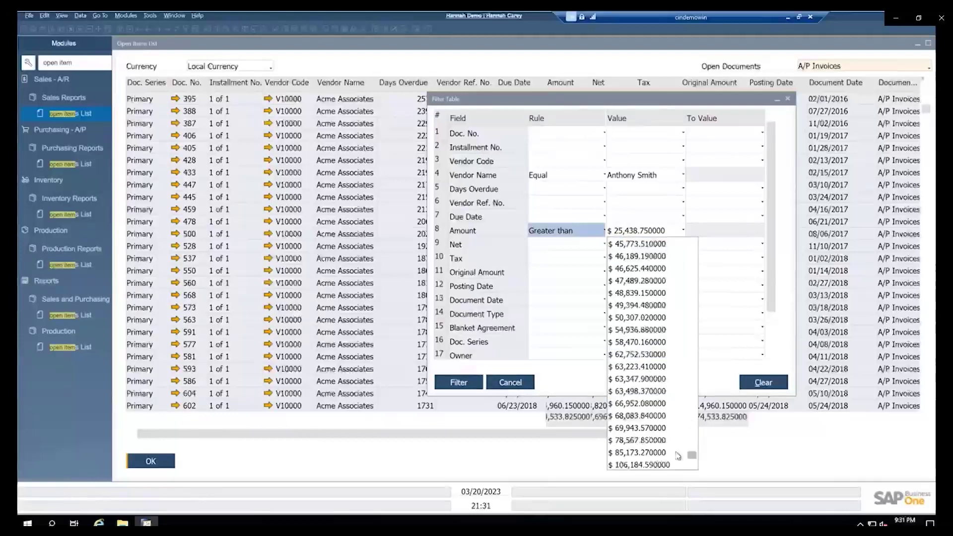
pyautogui.click(640, 417)
# Set the filter's Amount rule to Greater or Equal, choose a minimum amount from the value list, and apply the filter
pyautogui.click(574, 234)
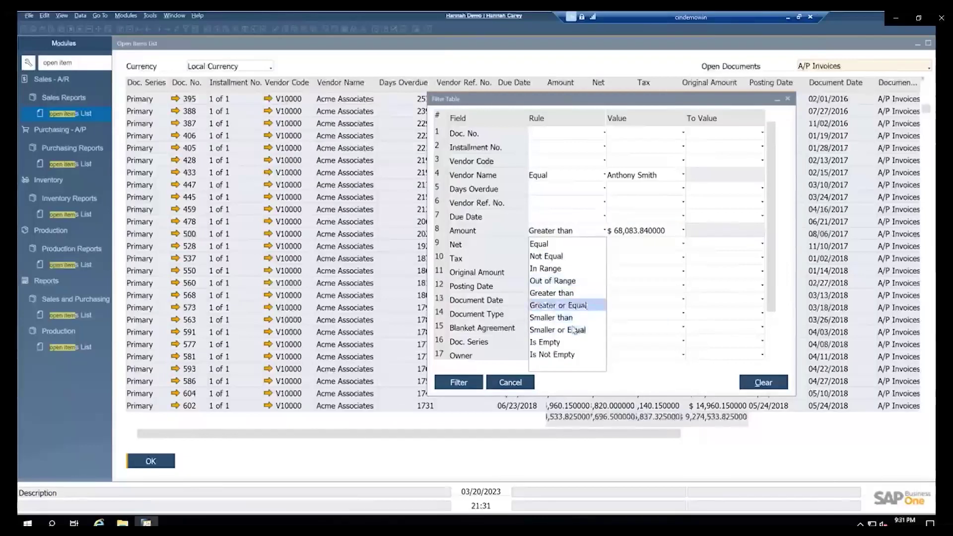
pyautogui.click(558, 305)
pyautogui.click(621, 231)
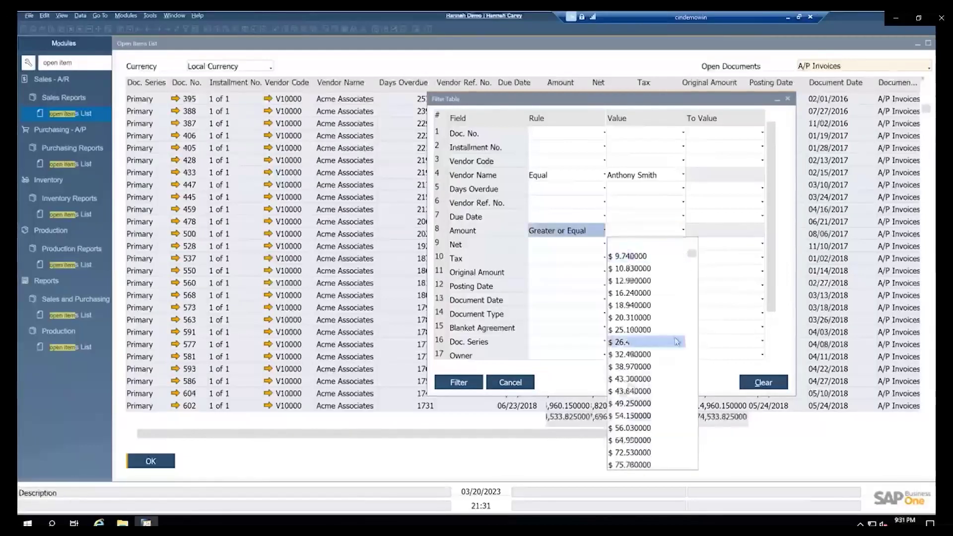
pyautogui.scroll(-10, 678, 398)
pyautogui.scroll(-10, 679, 437)
pyautogui.scroll(-1, 695, 459)
pyautogui.click(641, 427)
pyautogui.click(467, 385)
pyautogui.click(460, 382)
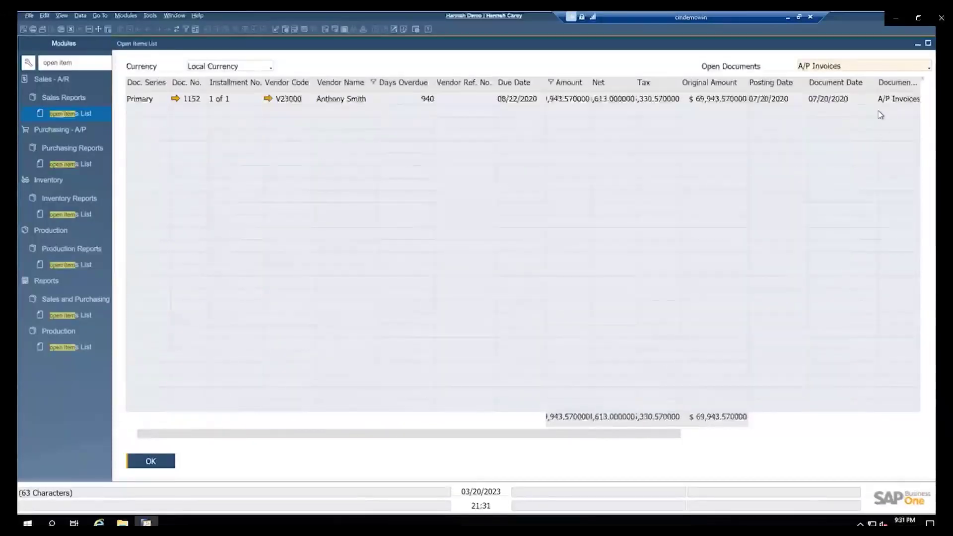
# Select the filtered invoice, open the list's form settings, and review which table columns can be made visible
pyautogui.click(145, 100)
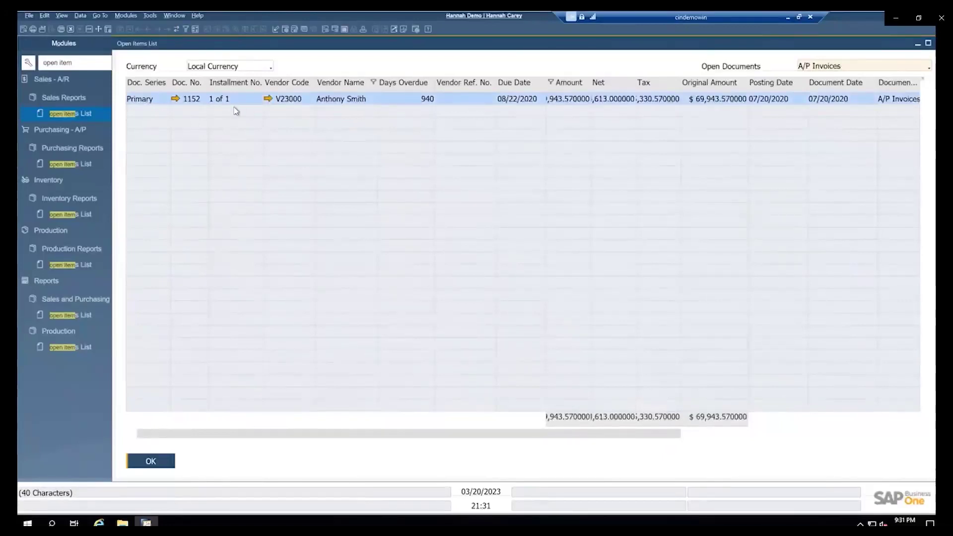
pyautogui.click(288, 31)
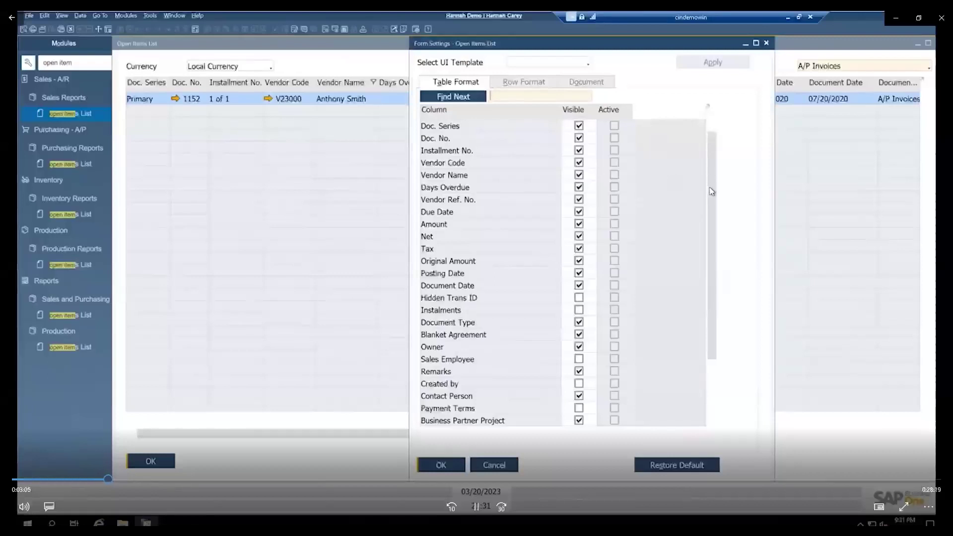
pyautogui.scroll(-2, 711, 191)
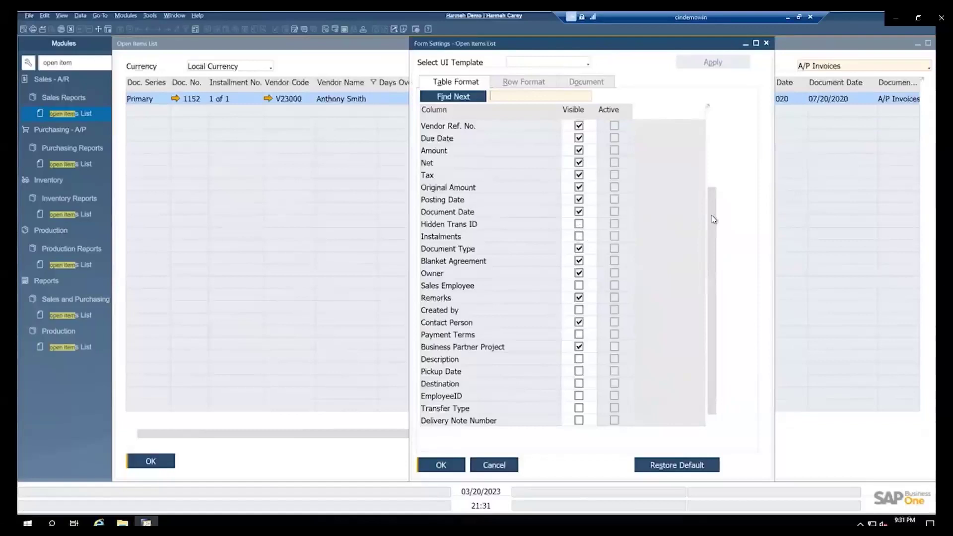
pyautogui.scroll(2, 715, 156)
pyautogui.scroll(-2, 711, 184)
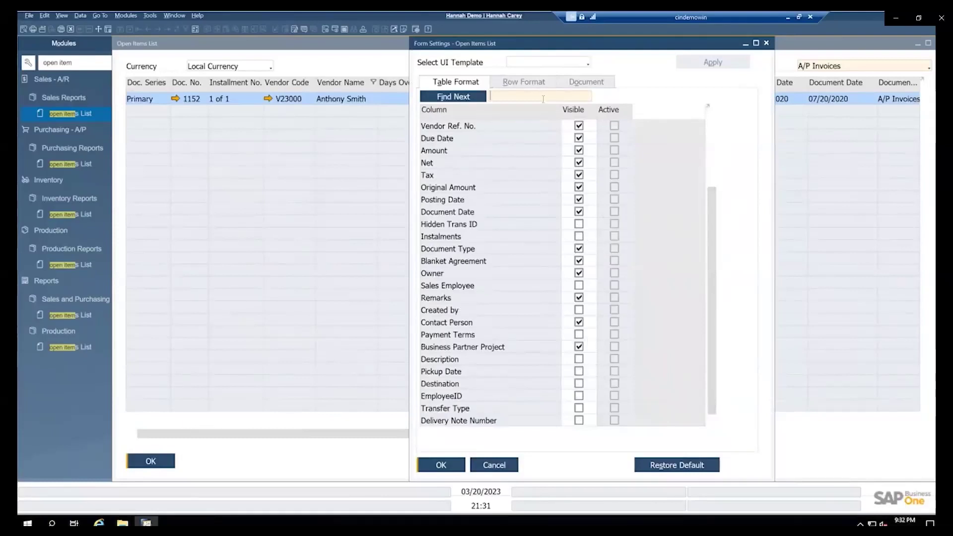
# Find the project column in the form settings, make the Created by and Payment Terms columns visible, and check them in the invoice list
pyautogui.write('projec')
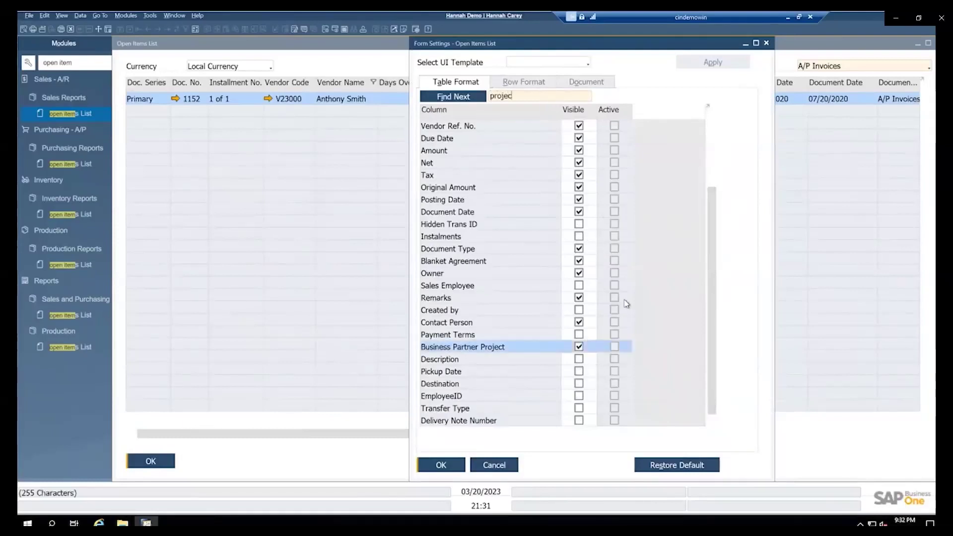
pyautogui.click(580, 335)
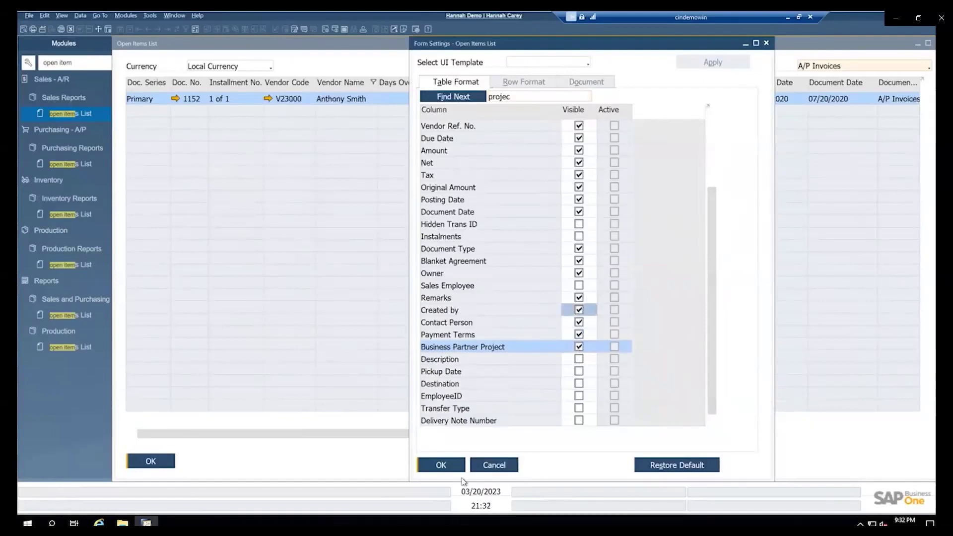
pyautogui.click(441, 465)
pyautogui.moveTo(547, 432); pyautogui.dragTo(830, 429)
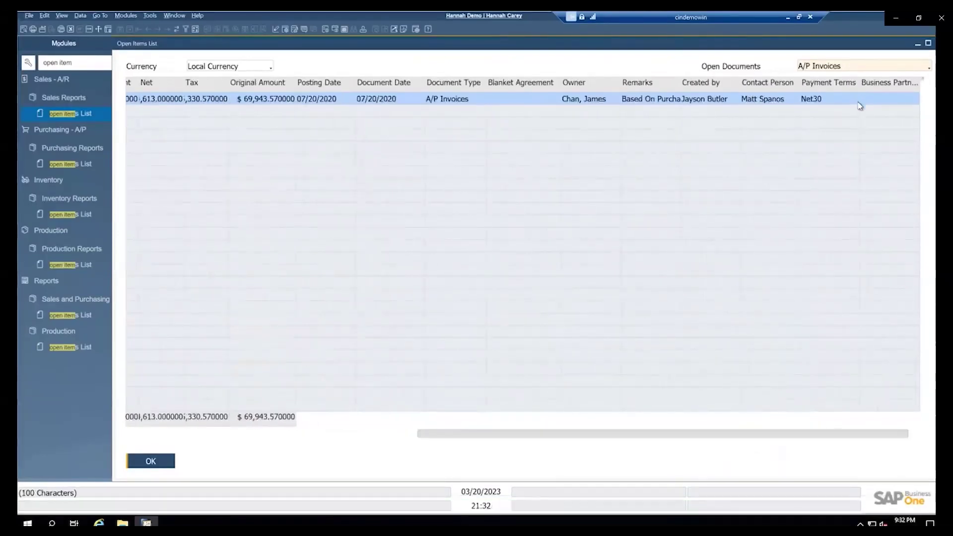
pyautogui.click(416, 434)
pyautogui.moveTo(416, 435); pyautogui.dragTo(262, 425)
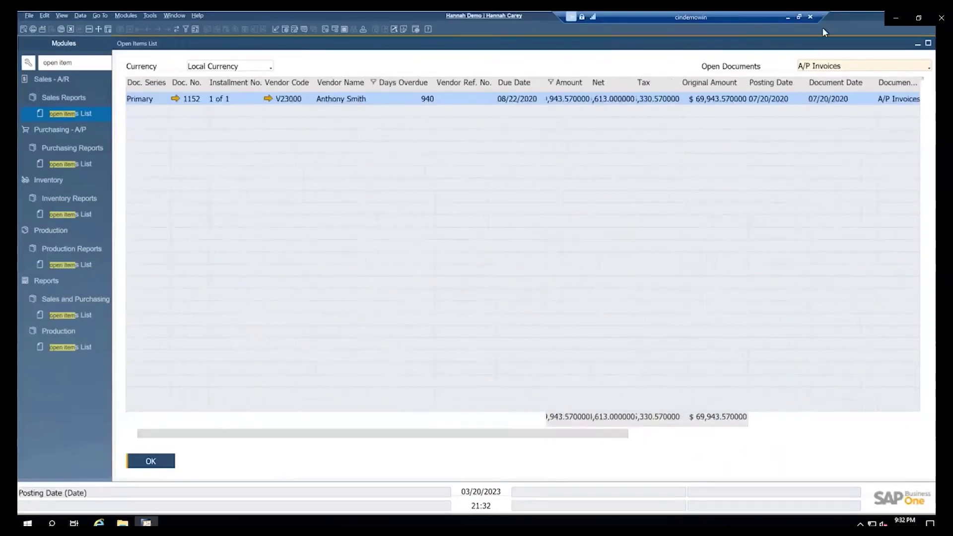
# Switch the open documents to Production Orders and filter them by Planned status
pyautogui.click(819, 67)
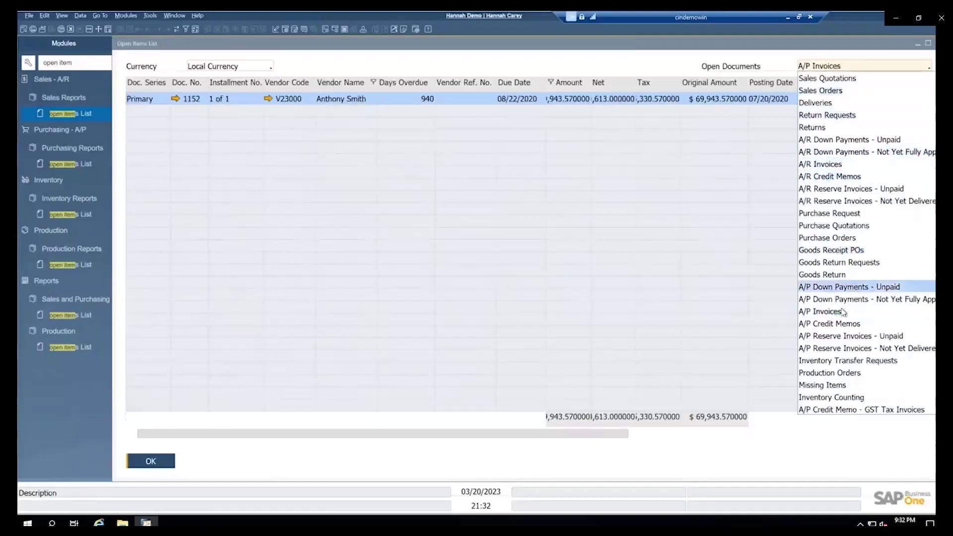
pyautogui.click(837, 373)
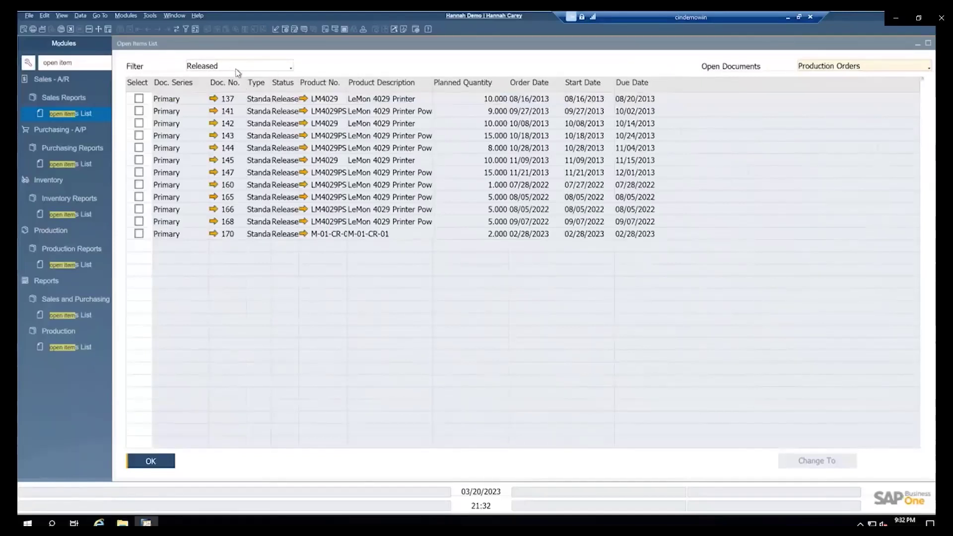
pyautogui.click(202, 67)
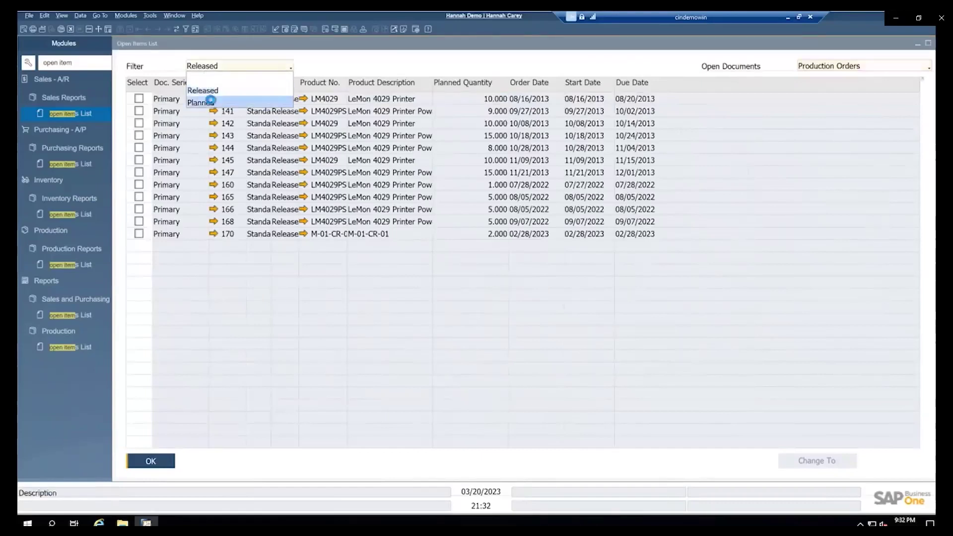
pyautogui.click(211, 100)
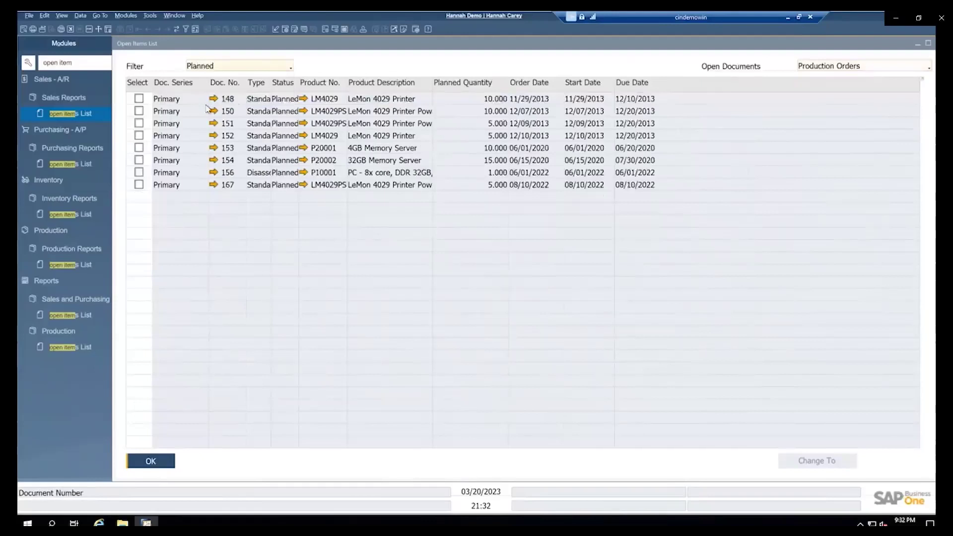
# Change the planned LeMon 4029 Printer production order dated 11/29/2013 to Released
pyautogui.click(191, 102)
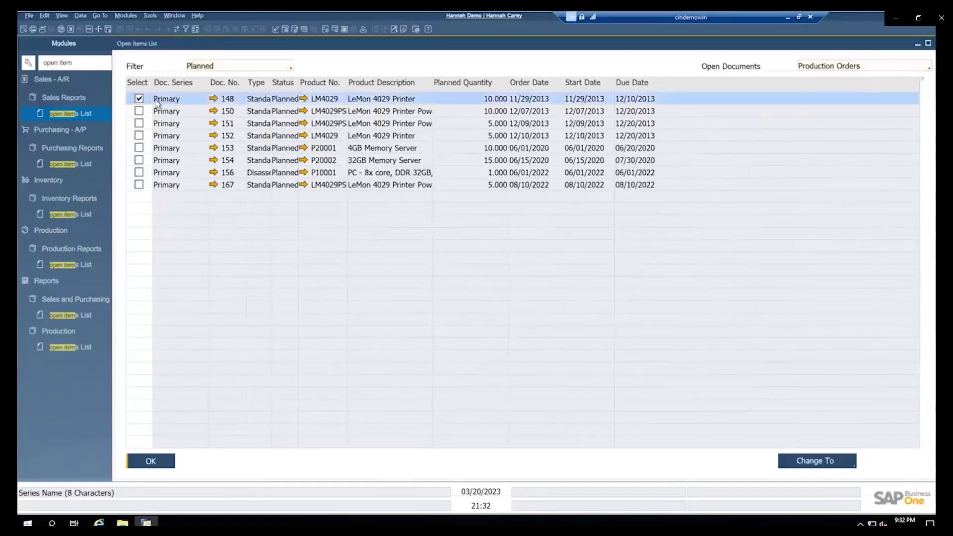
pyautogui.click(811, 463)
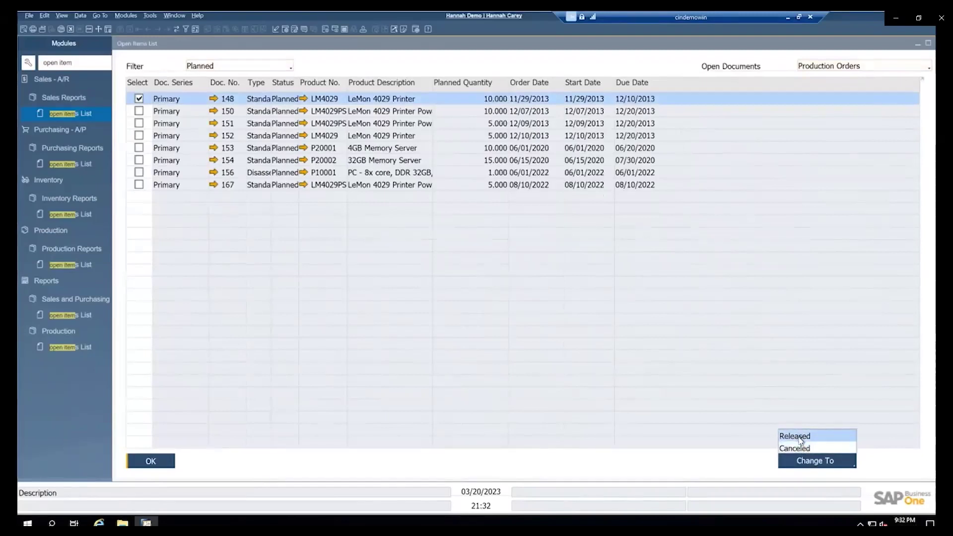
pyautogui.click(797, 436)
pyautogui.click(331, 314)
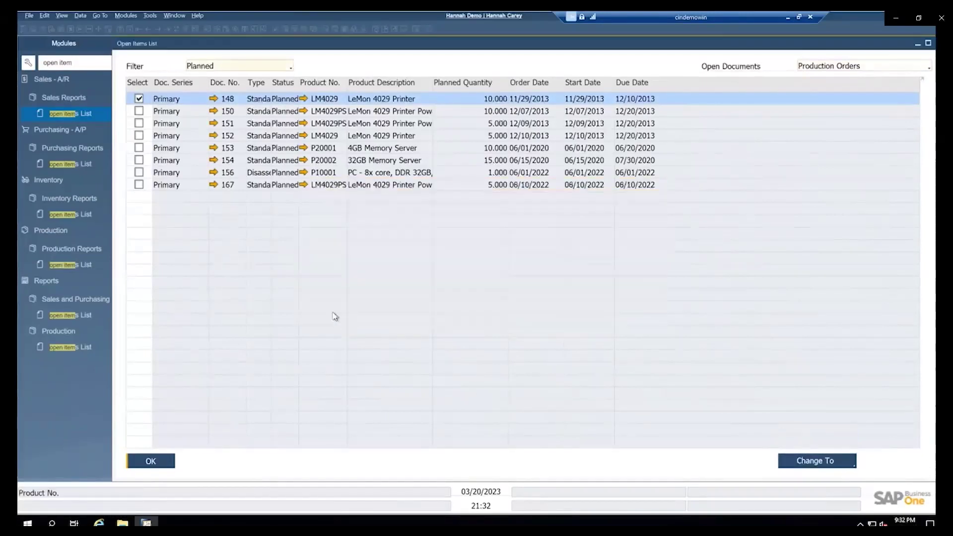
# Filter the production orders by Released status
pyautogui.click(214, 68)
pyautogui.click(217, 88)
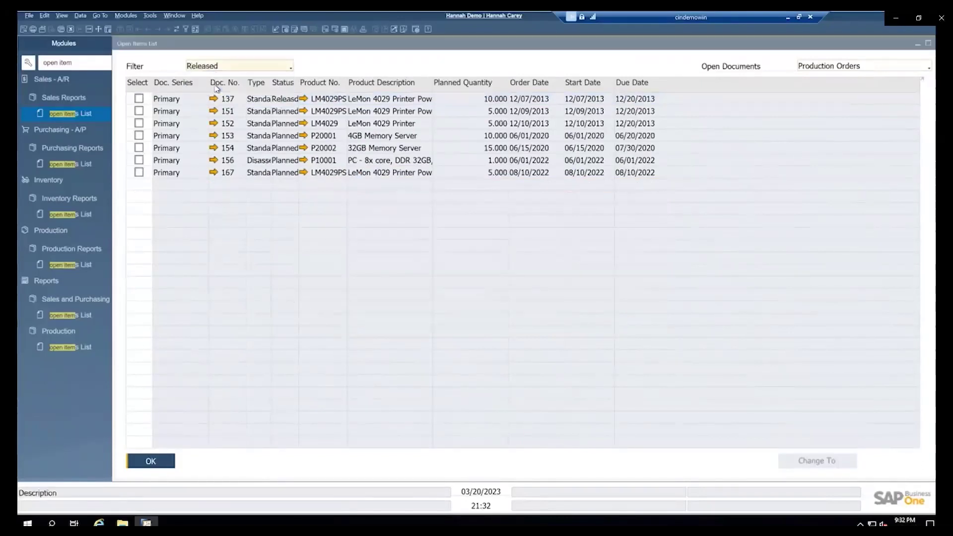
pyautogui.click(215, 68)
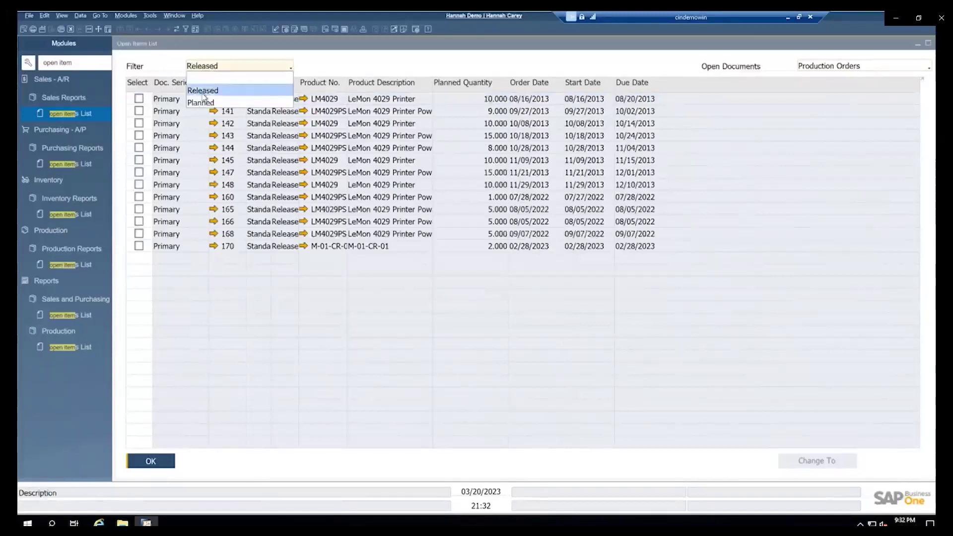
pyautogui.click(204, 94)
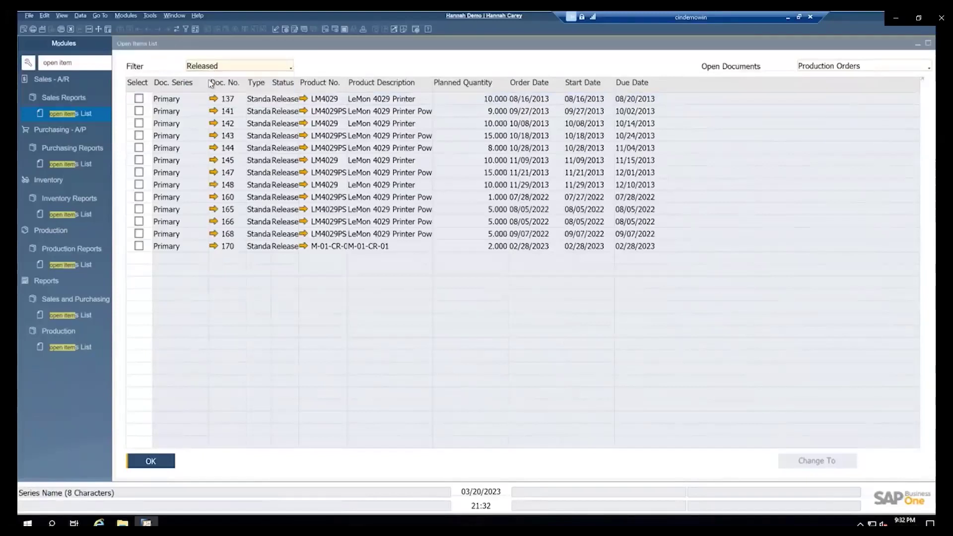
# Select the seven released production orders dated 08/16/2013 to 11/21/2013 and change their status to Closed, including those with unissued components
pyautogui.click(139, 98)
pyautogui.click(139, 111)
pyautogui.click(139, 123)
pyautogui.click(139, 135)
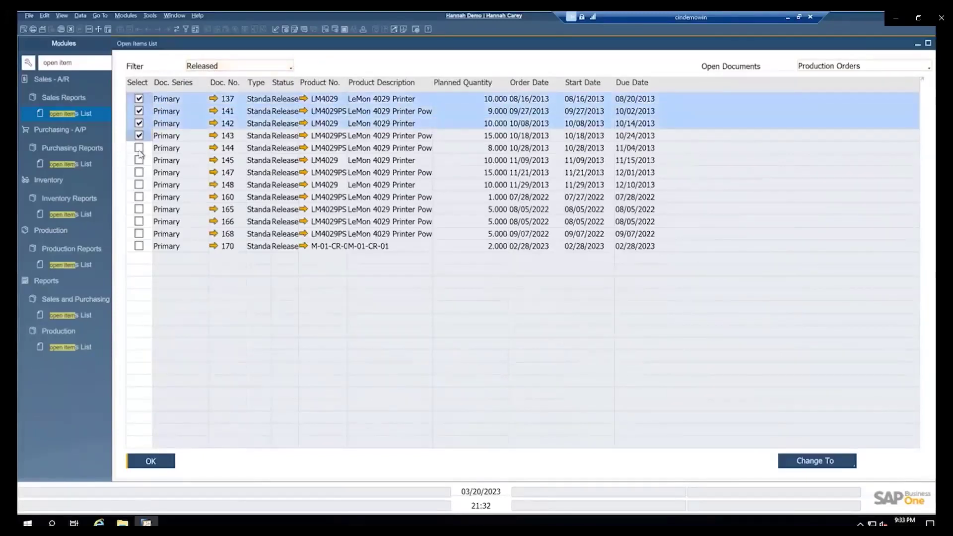
pyautogui.click(139, 148)
pyautogui.click(139, 172)
pyautogui.click(139, 160)
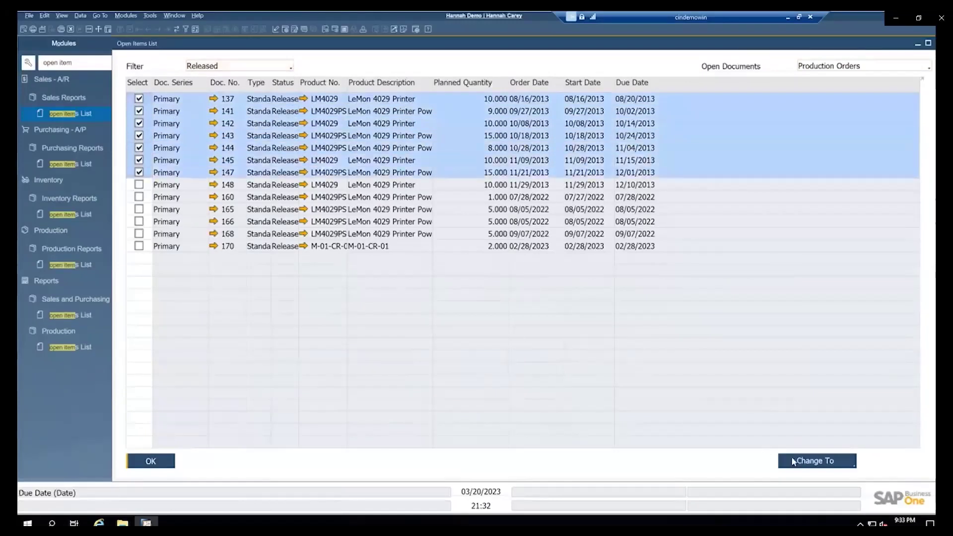
pyautogui.click(814, 461)
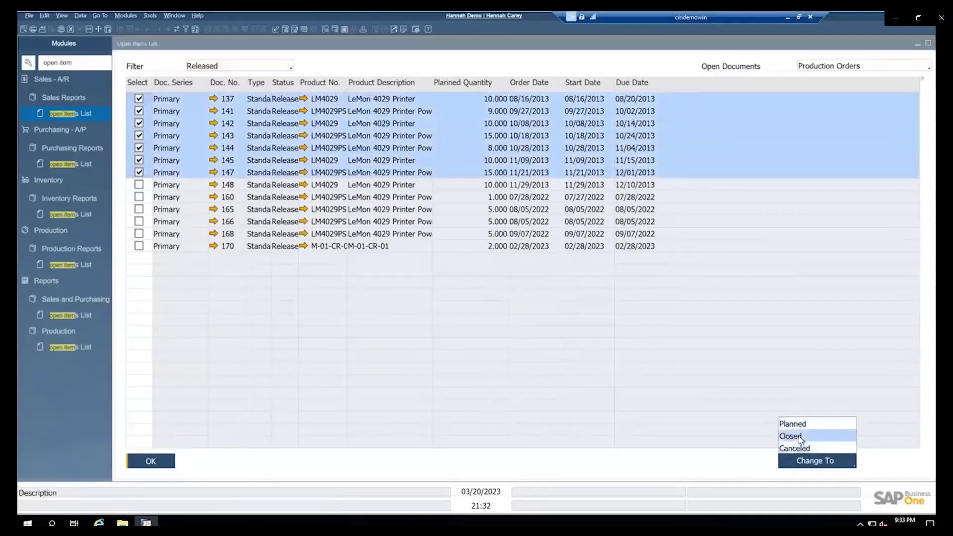
pyautogui.click(793, 436)
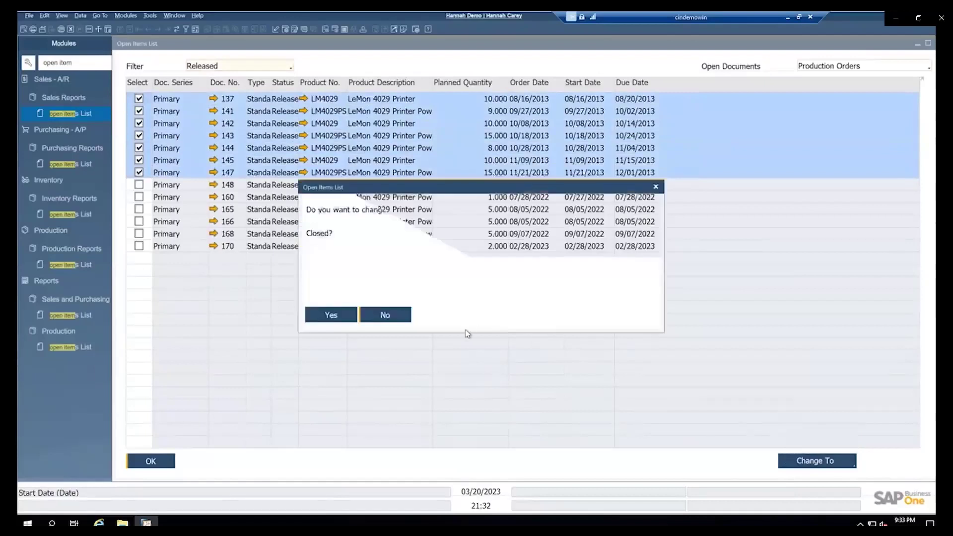
pyautogui.click(334, 314)
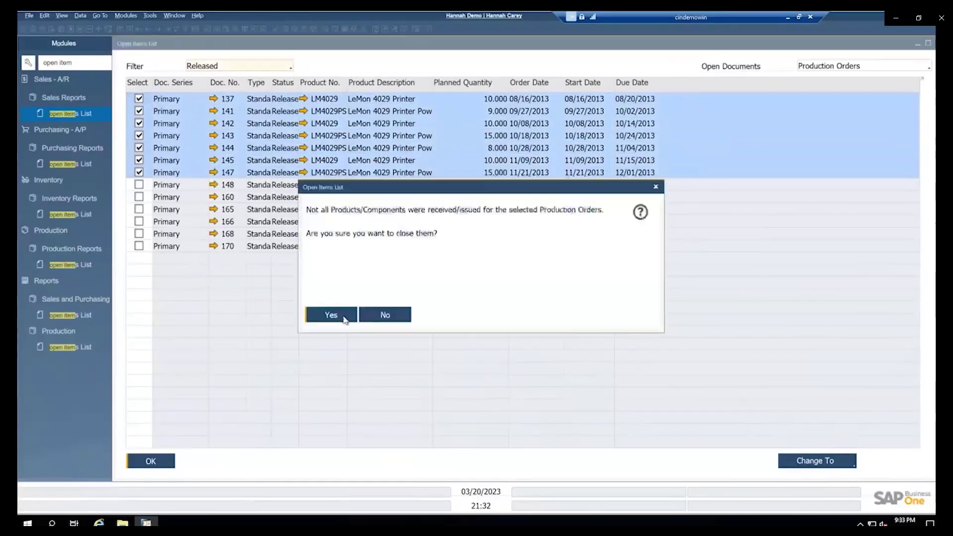
pyautogui.click(344, 316)
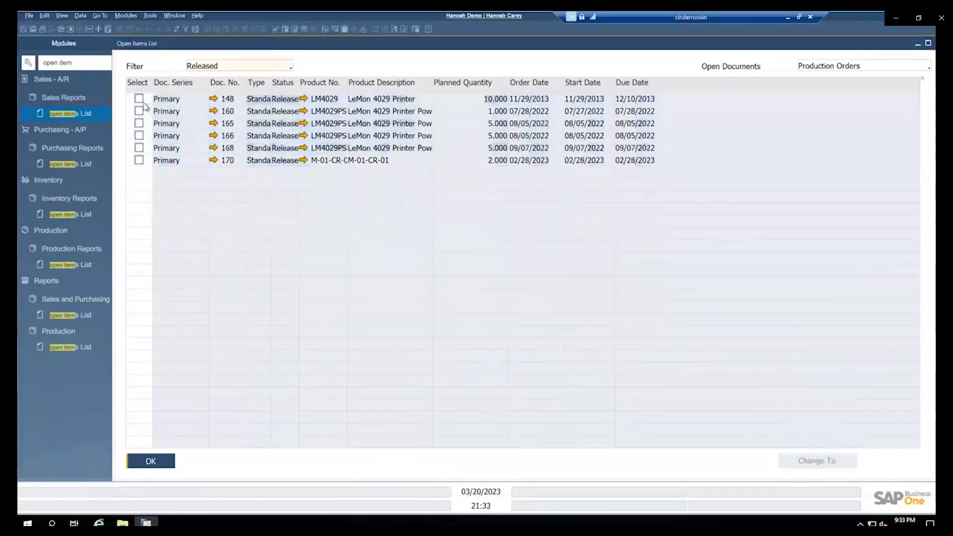
# Open the released production order dated 07/28/2022, review its status options, and close it without changes
pyautogui.click(219, 112)
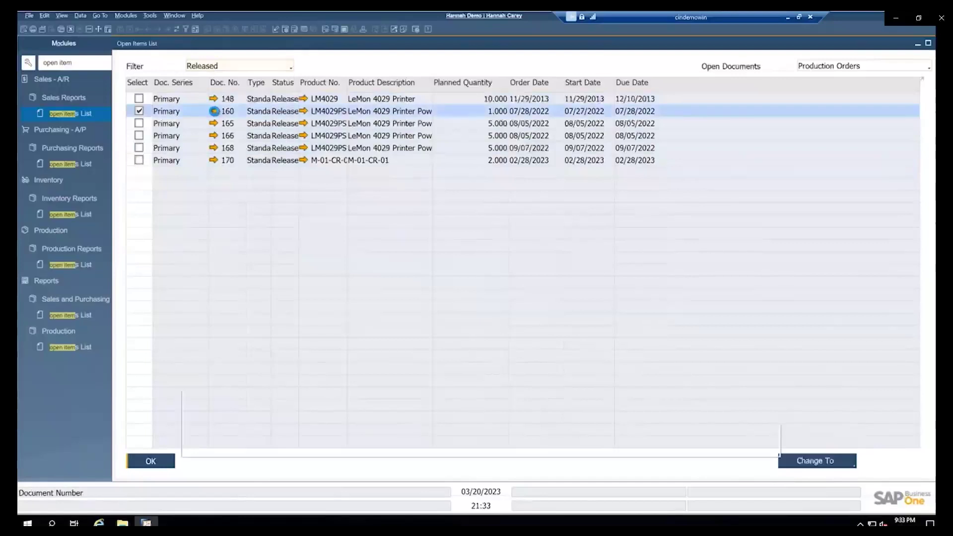
pyautogui.click(214, 110)
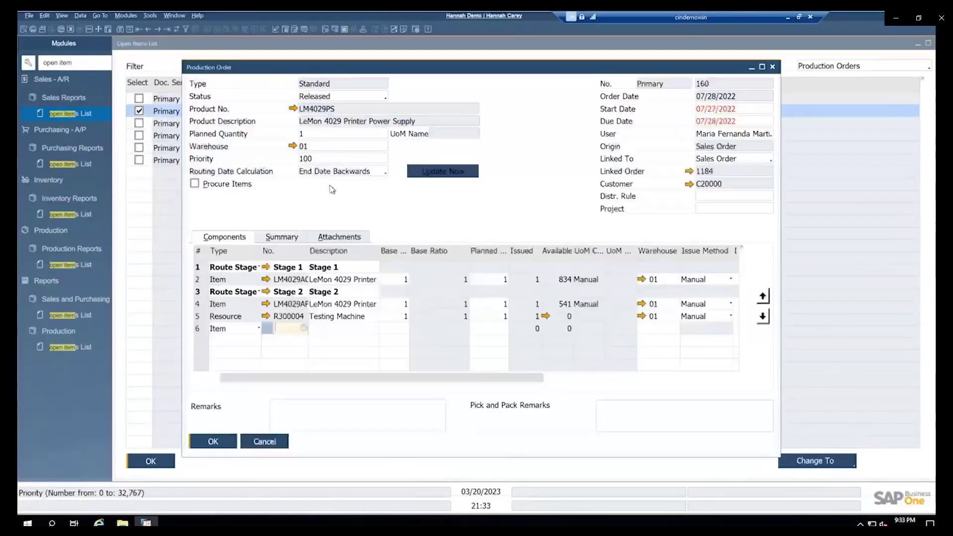
pyautogui.click(336, 96)
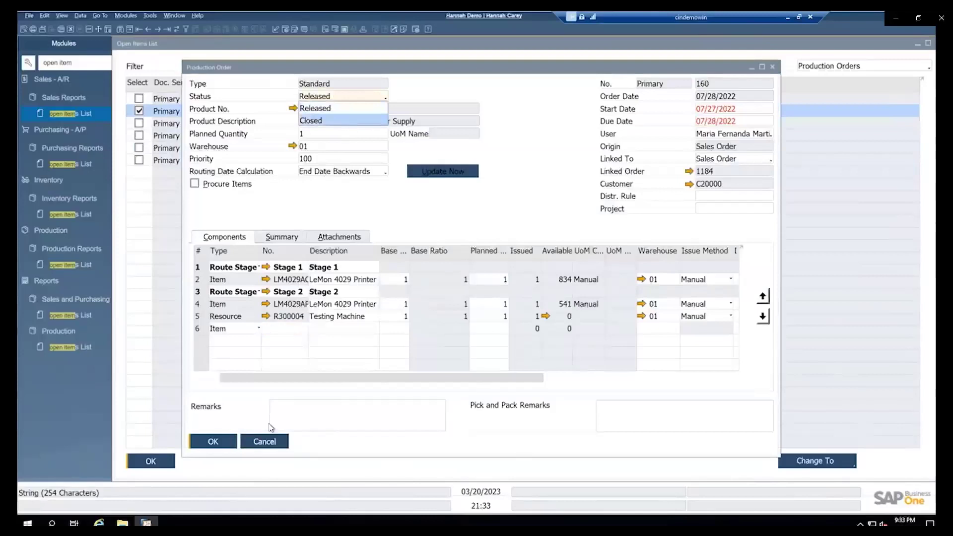
pyautogui.press('Escape')
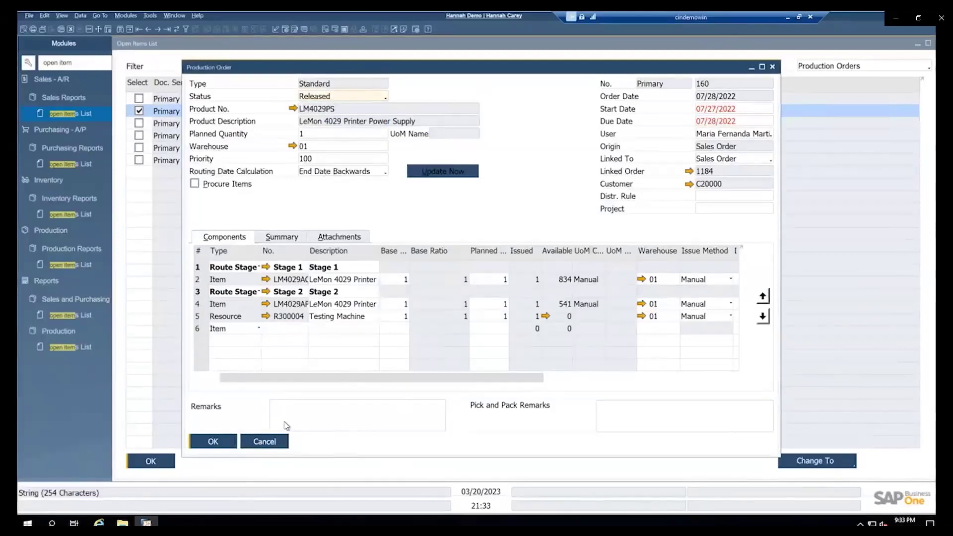
pyautogui.click(264, 441)
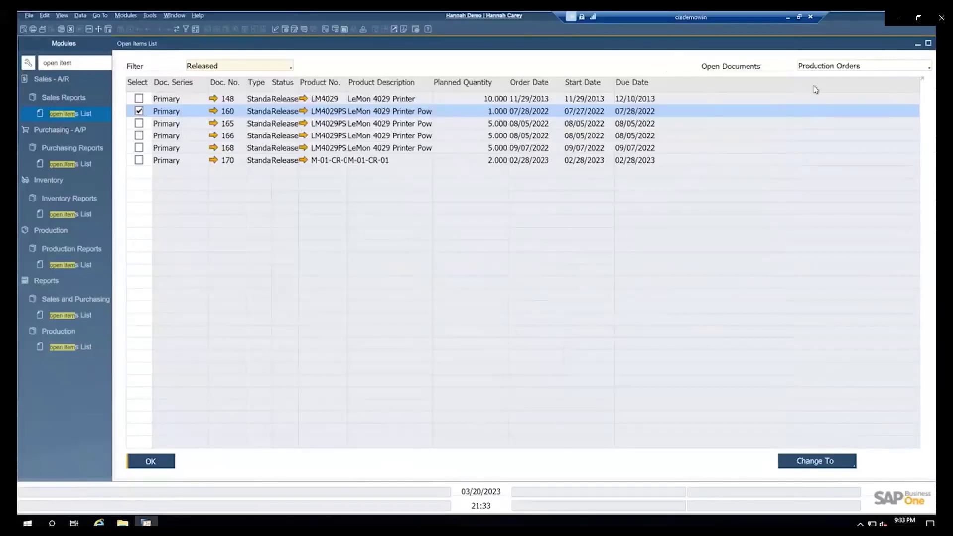
# Open the table filter for the production orders, review the fields it offers, and cancel it
pyautogui.click(832, 67)
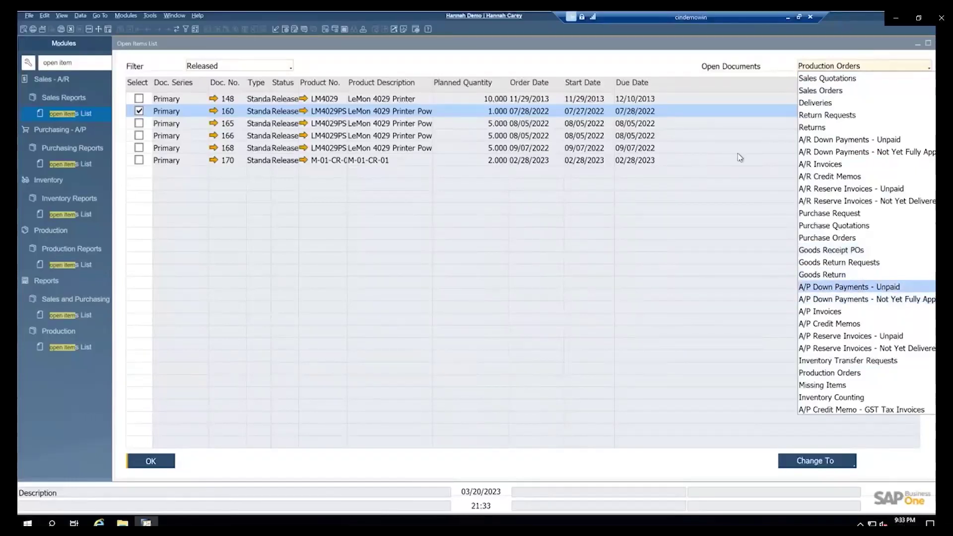
pyautogui.click(686, 73)
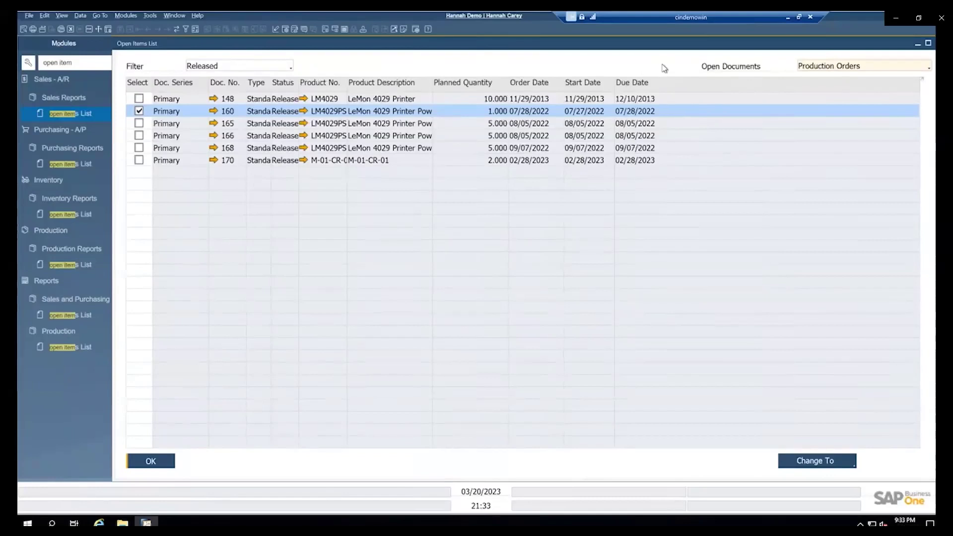
pyautogui.click(828, 68)
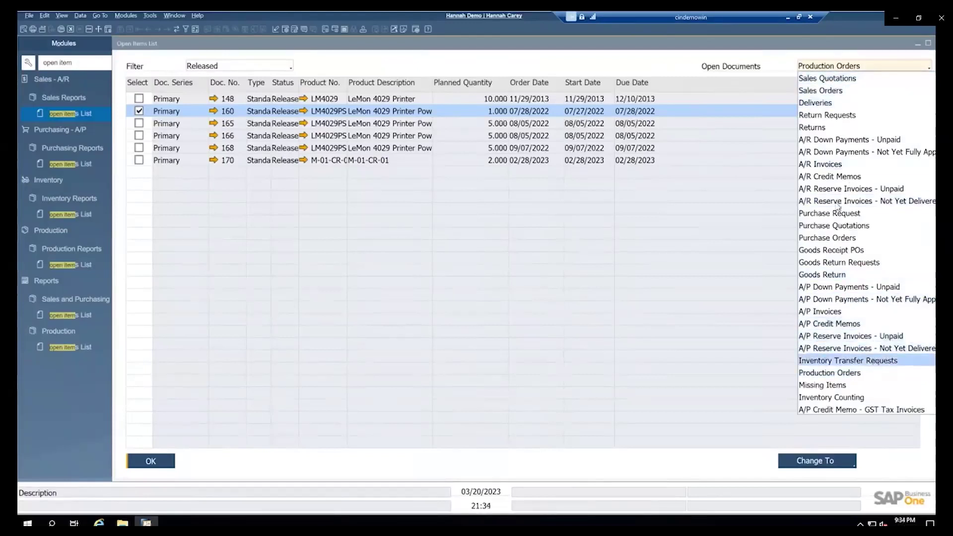
pyautogui.click(668, 64)
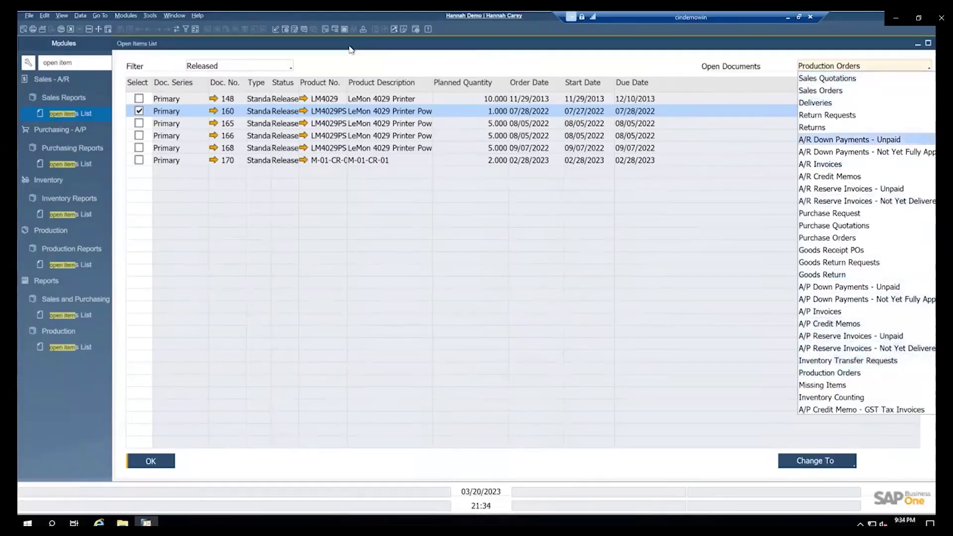
pyautogui.click(187, 28)
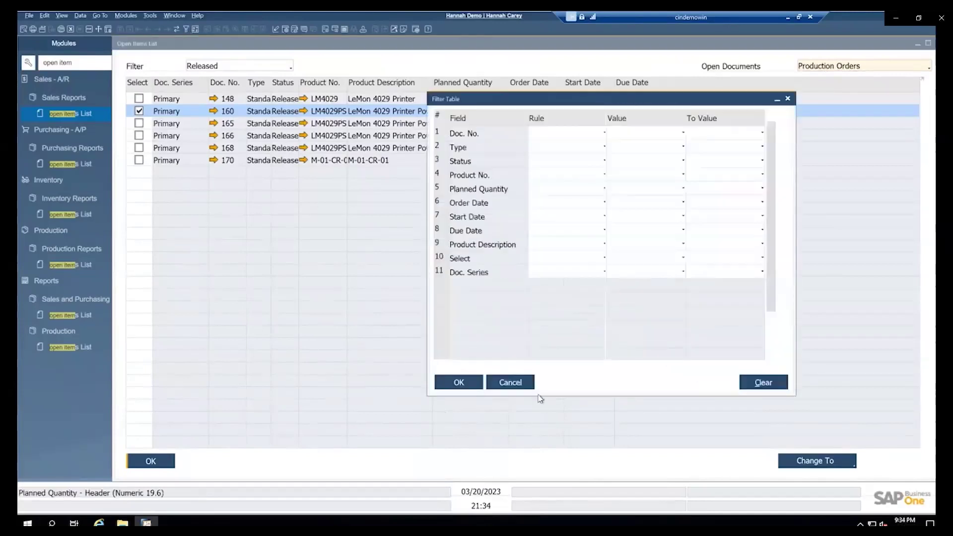
pyautogui.click(511, 383)
# Look through the document types that the Open Items List can display, from Sales Quotations to A/P Credit Memo - GST Tax Invoices
pyautogui.click(818, 67)
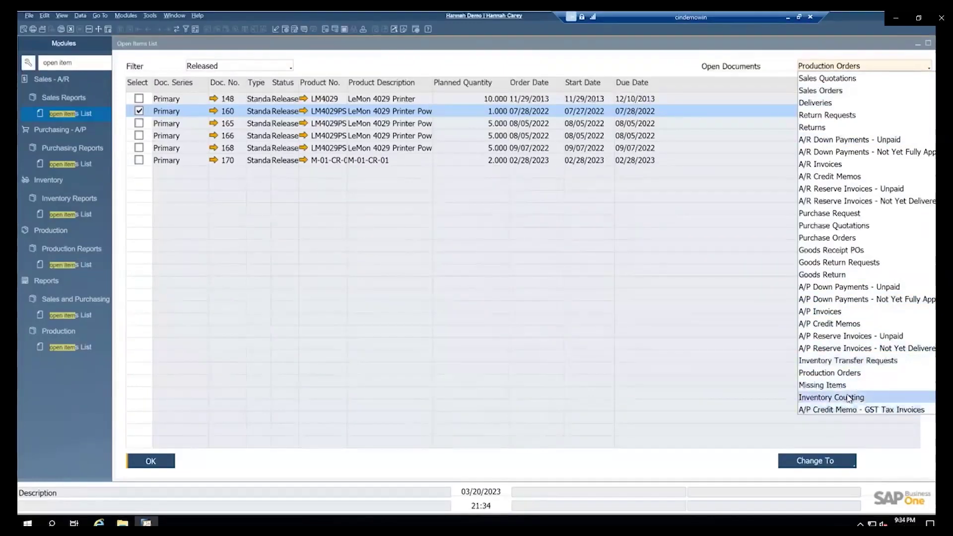
pyautogui.click(679, 65)
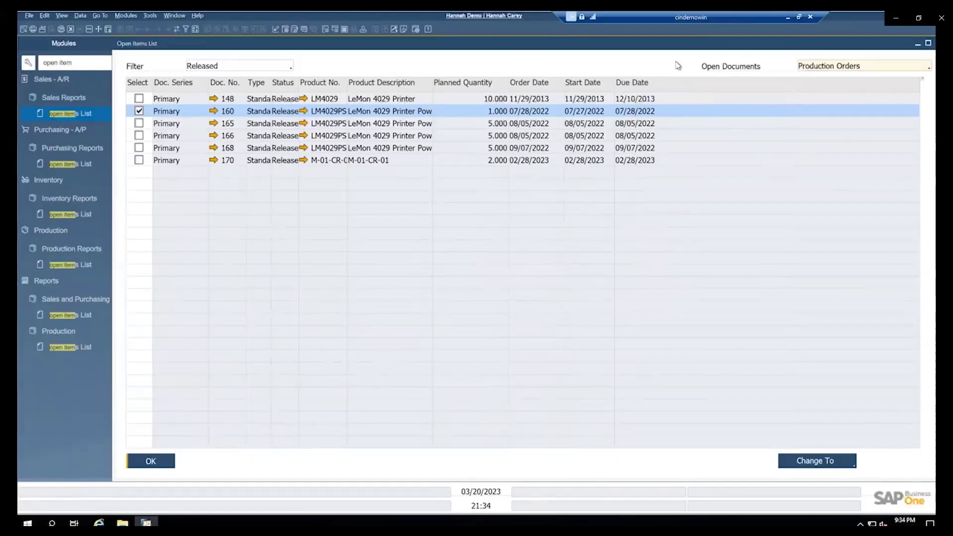
pyautogui.click(805, 68)
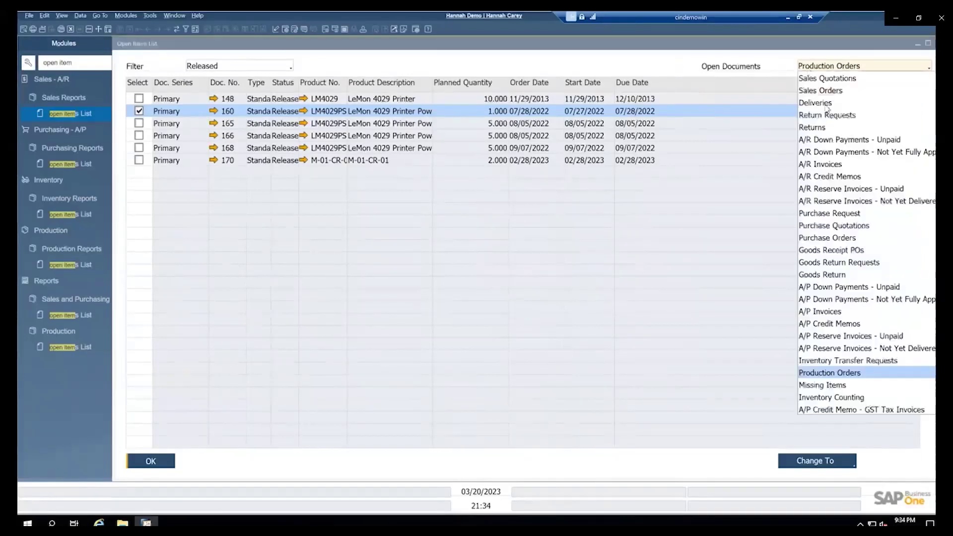
pyautogui.press('Down')
pyautogui.press('Down')
pyautogui.press('Down')
pyautogui.press('Down')
pyautogui.press('Down')
pyautogui.press('Down')
pyautogui.press('Down')
pyautogui.press('Down')
pyautogui.press('Down')
pyautogui.press('Down')
pyautogui.press('Down')
pyautogui.press('Down')
pyautogui.press('Down')
pyautogui.press('Down')
pyautogui.press('Down')
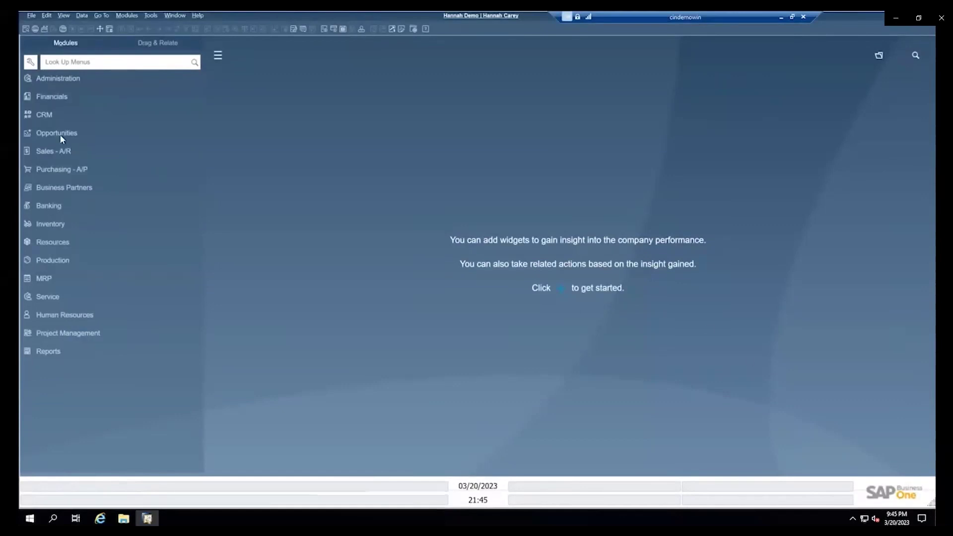
# Open the selection criteria of the Customer Receivables Aging report from the Financials accounting reports
pyautogui.click(51, 97)
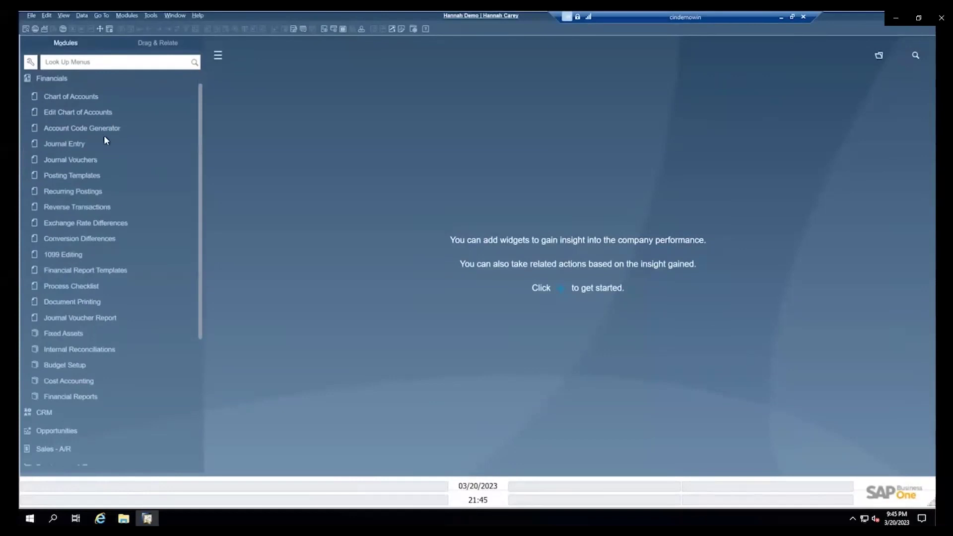
pyautogui.click(76, 396)
pyautogui.scroll(-3, 98, 397)
pyautogui.click(77, 301)
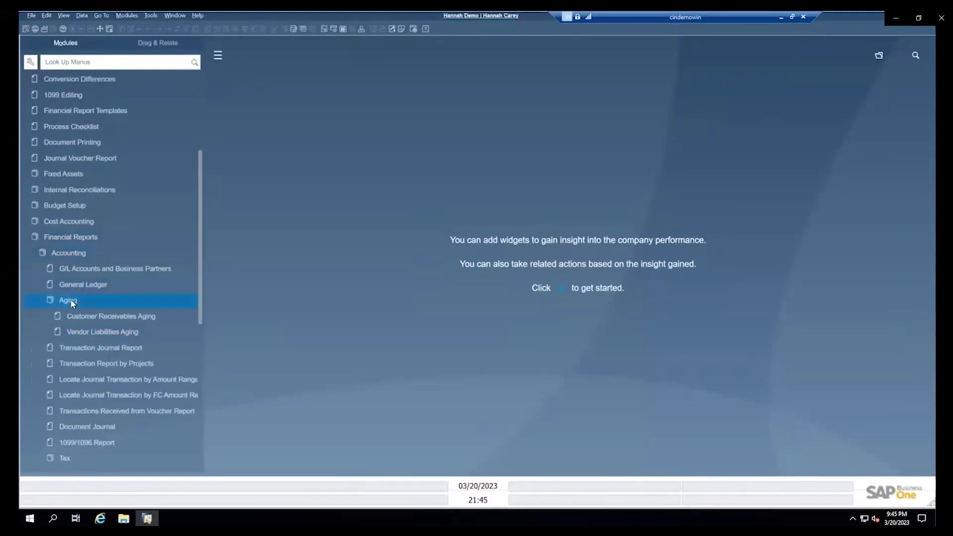
pyautogui.click(92, 319)
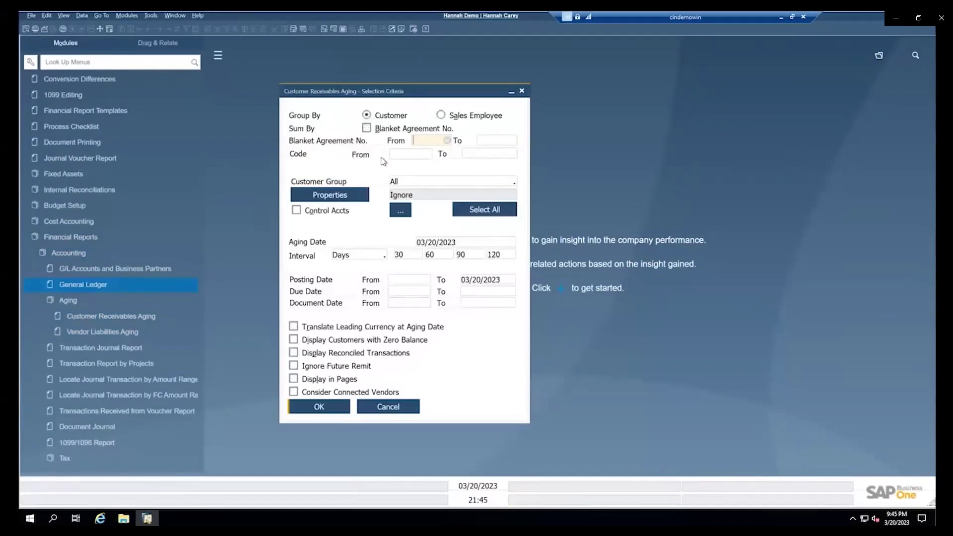
# Choose the EVERYTHING FRESH RETAIL customer for both ends of the code range, and clear the range again
pyautogui.click(408, 155)
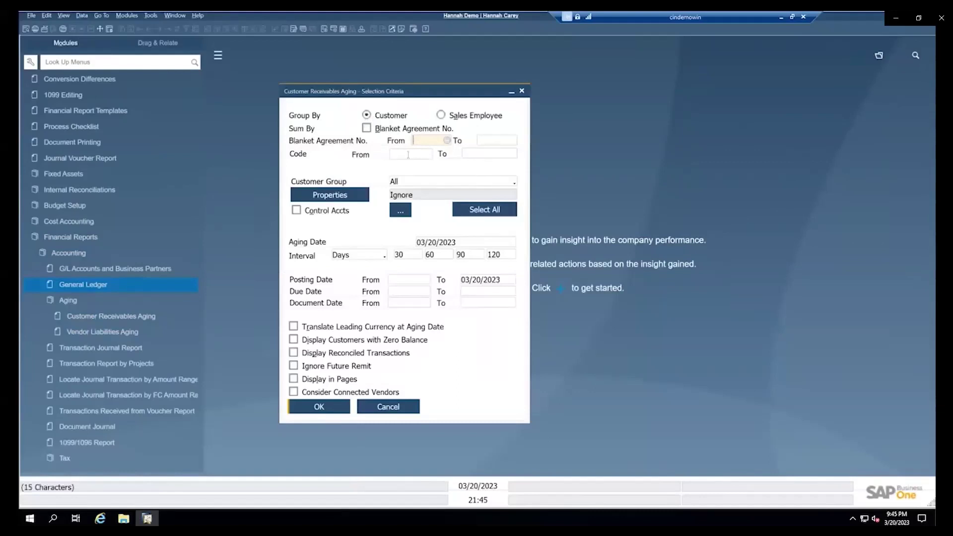
pyautogui.click(472, 154)
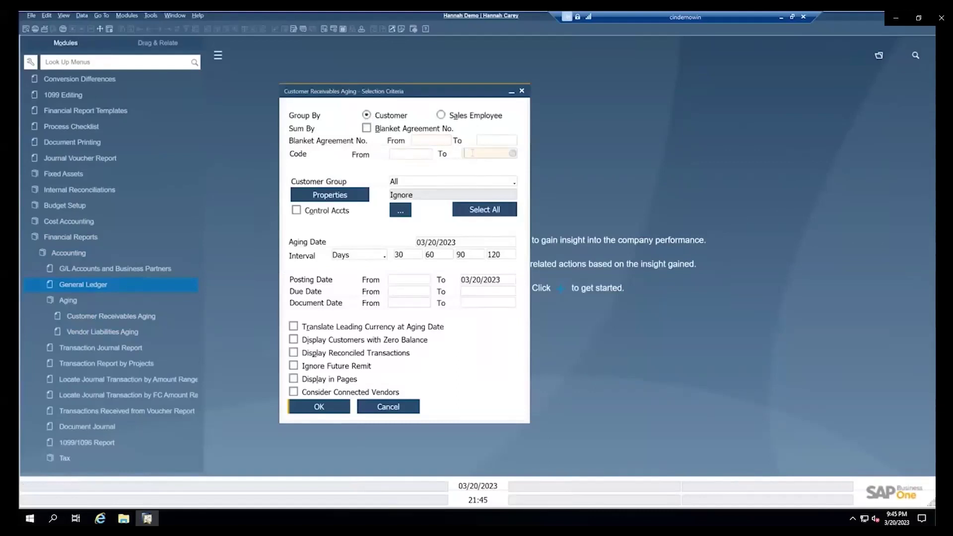
pyautogui.click(409, 155)
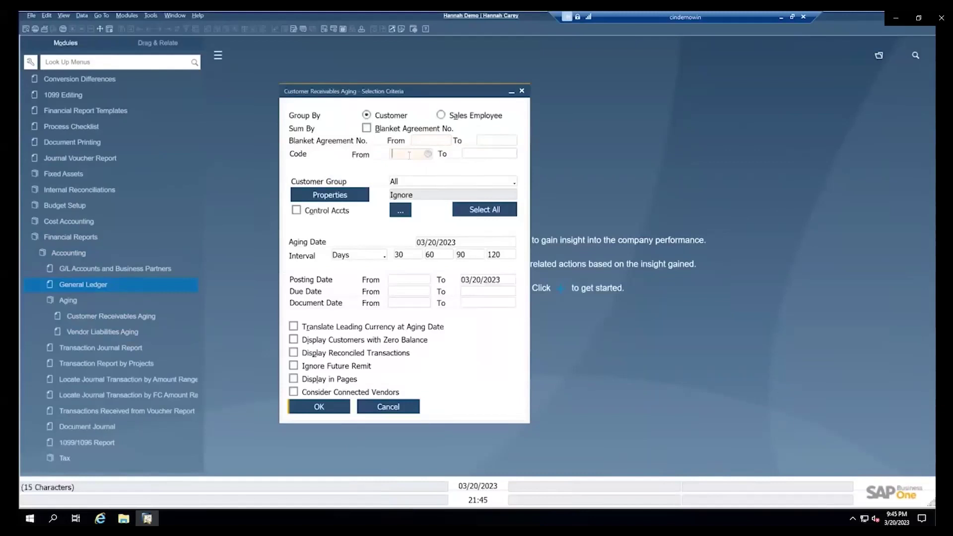
pyautogui.press('Tab')
pyautogui.press('Return')
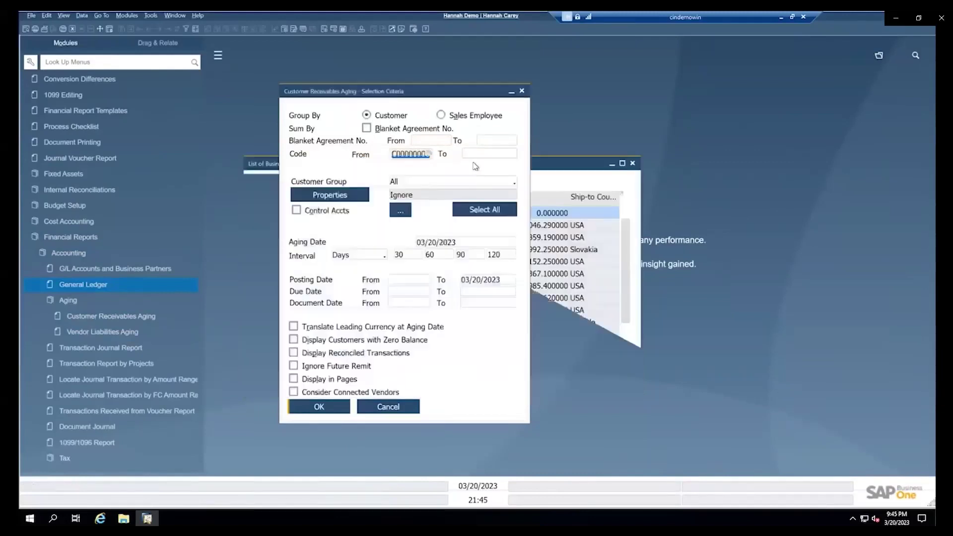
pyautogui.click(474, 157)
pyautogui.press('Tab')
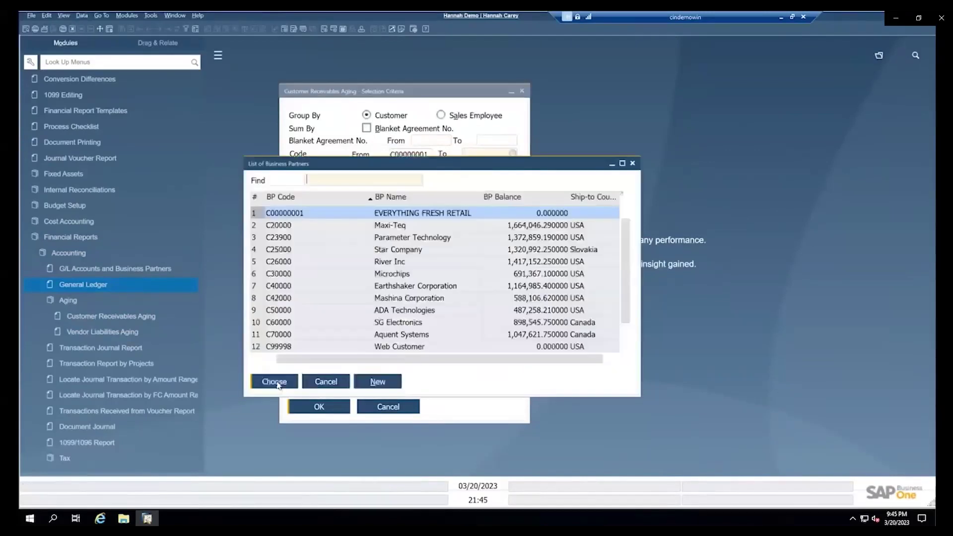
pyautogui.press('Escape')
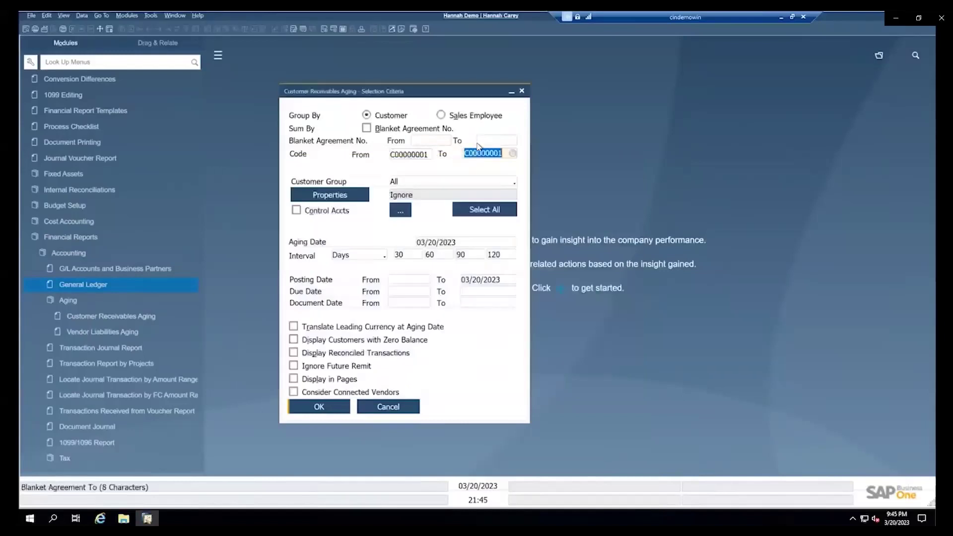
pyautogui.click(426, 155)
pyautogui.press('BackSpace')
# Restrict the aging report to the customer group Customers and open its business partner property selection
pyautogui.click(412, 185)
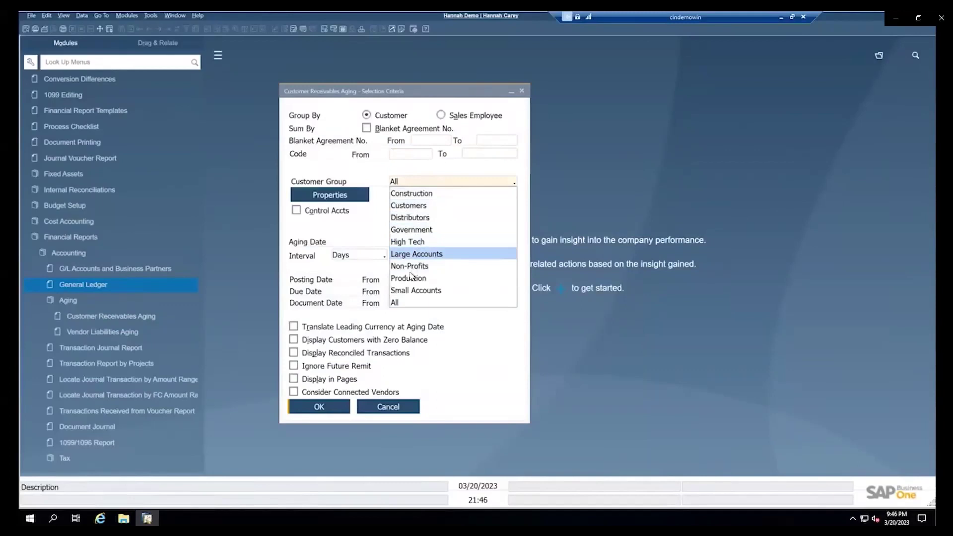
pyautogui.click(430, 206)
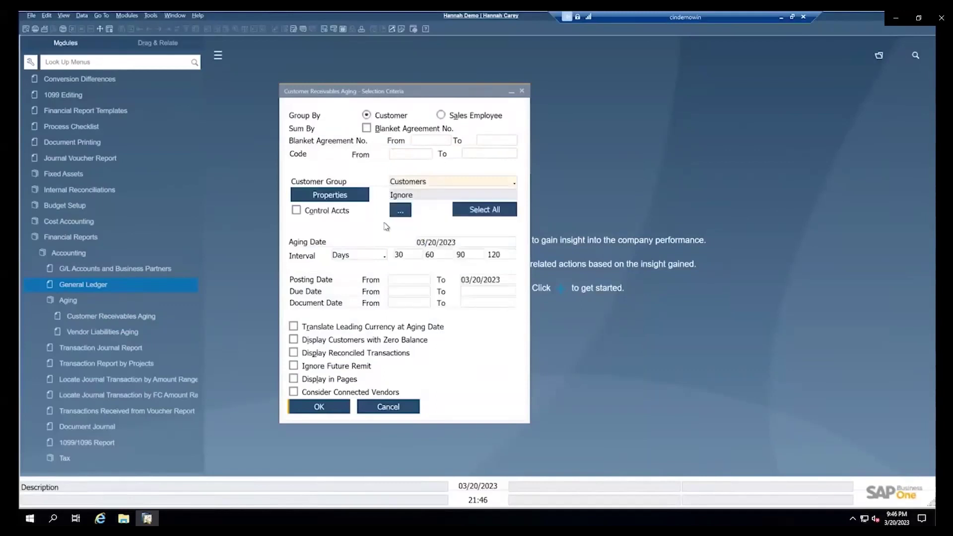
pyautogui.click(319, 198)
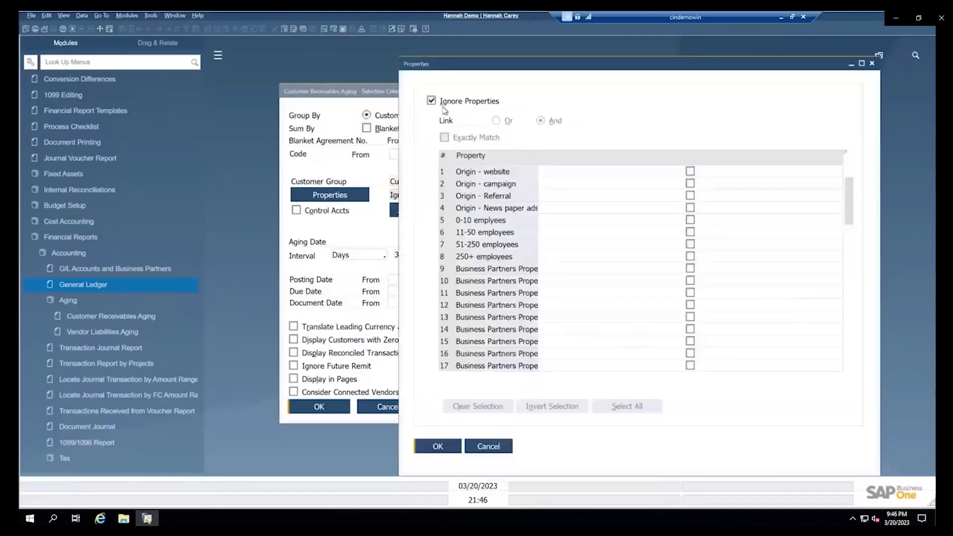
pyautogui.moveTo(489, 58); pyautogui.dragTo(511, 39)
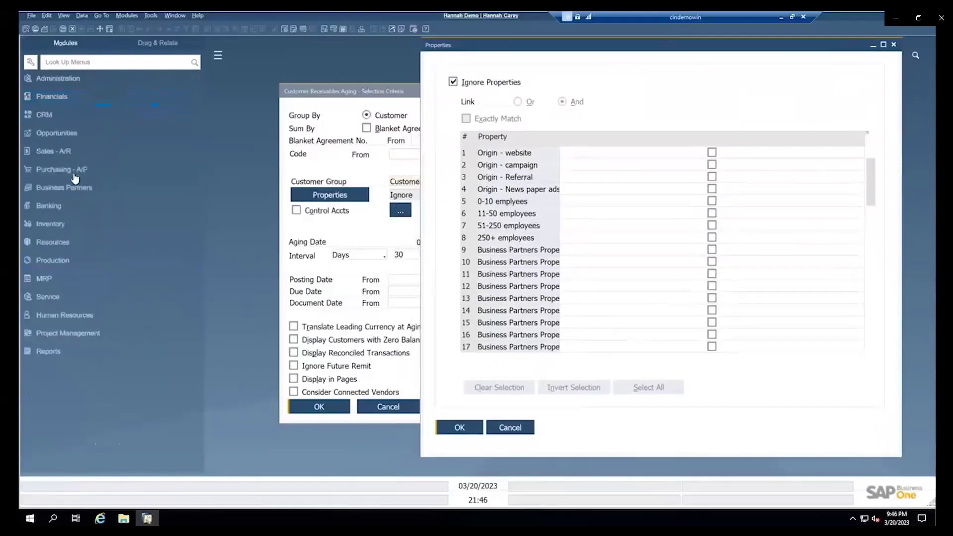
# Open Business Partner Master Data, go to the last record, SMD Technologies, and show its properties
pyautogui.click(72, 189)
pyautogui.click(80, 207)
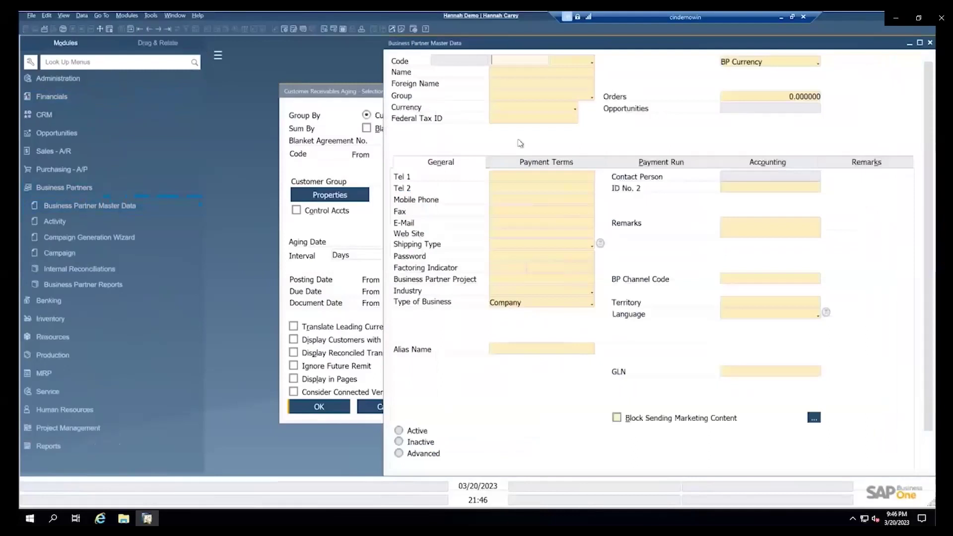
pyautogui.hotkey('ctrl', 'pagedown')
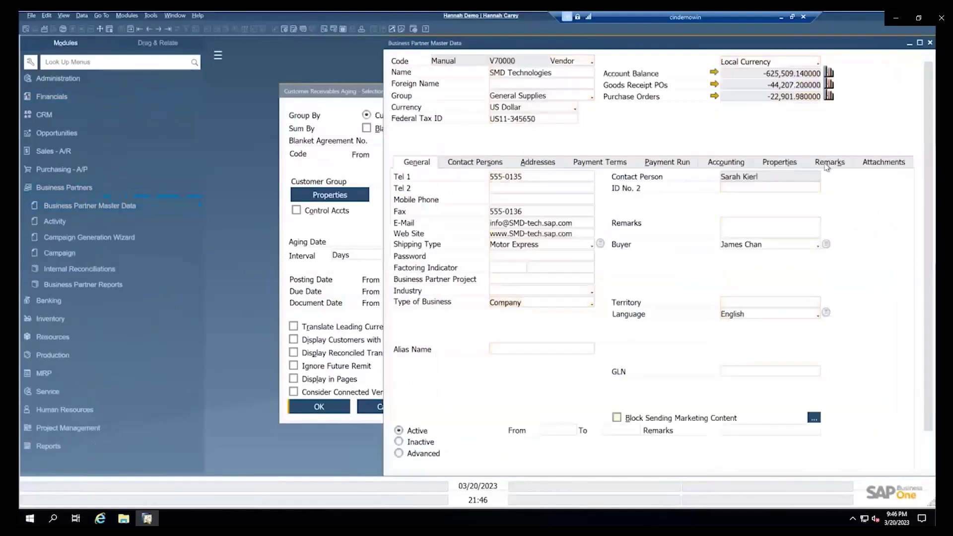
pyautogui.click(781, 163)
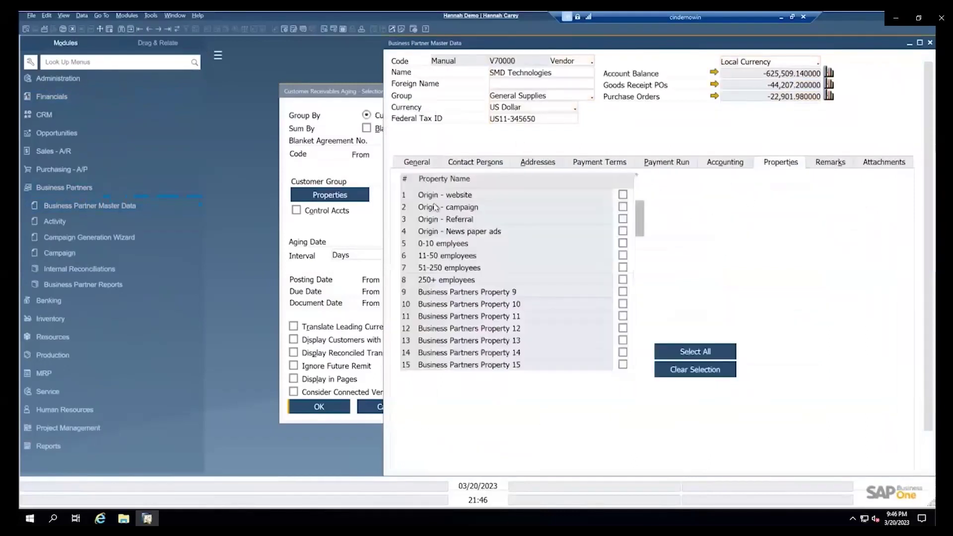
# Assign Origin - website, Origin - campaign and Origin - Referral to SMD Technologies, save the record and return to the aging criteria
pyautogui.click(623, 198)
pyautogui.click(623, 220)
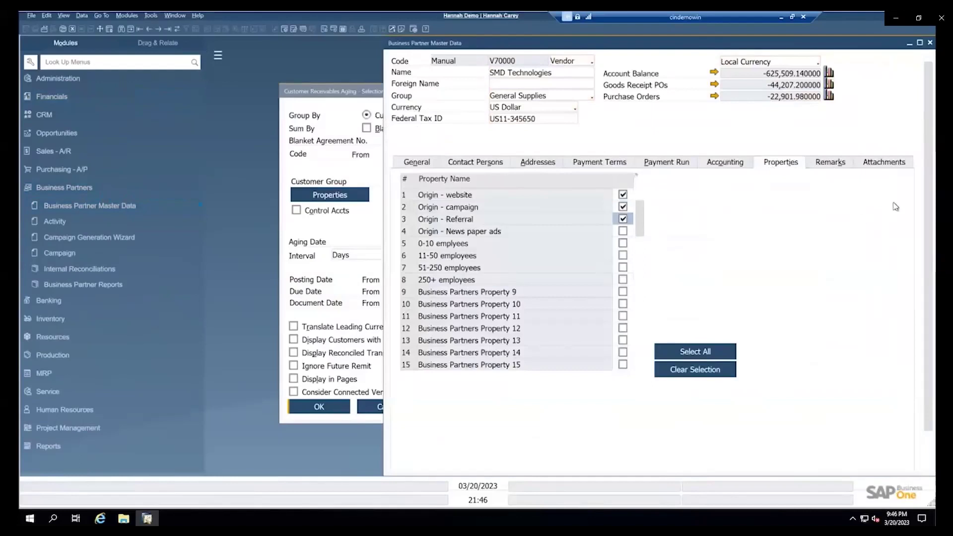
pyautogui.scroll(-15, 909, 199)
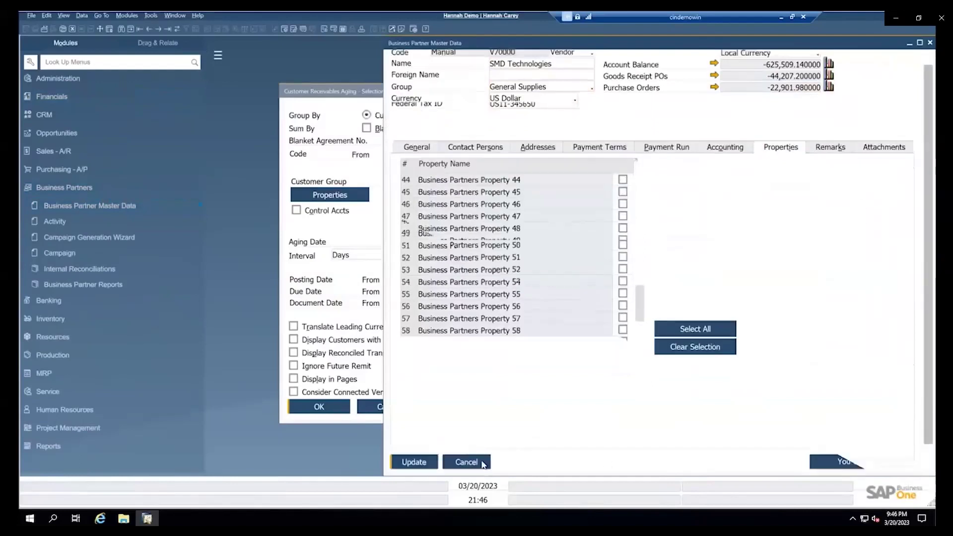
pyautogui.scroll(-1, 483, 465)
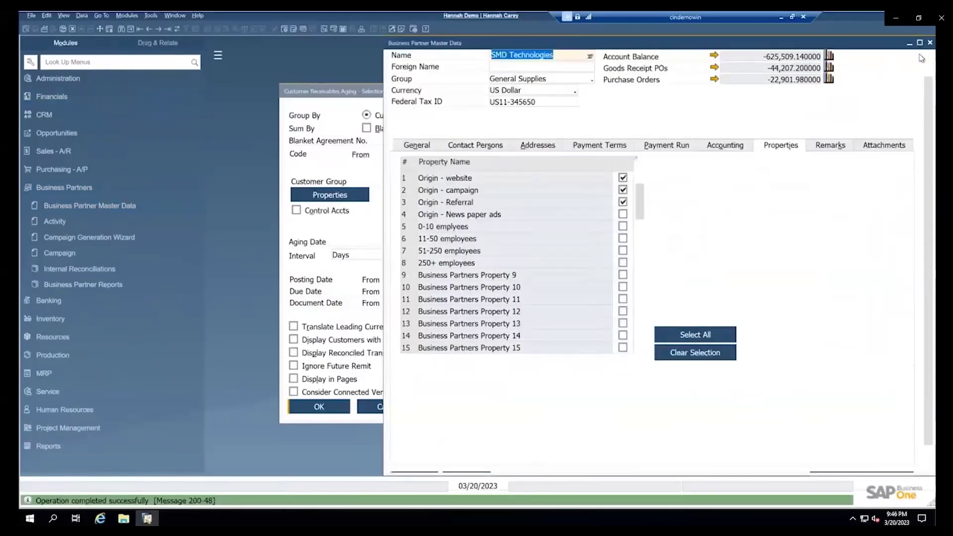
pyautogui.click(930, 42)
pyautogui.press('Return')
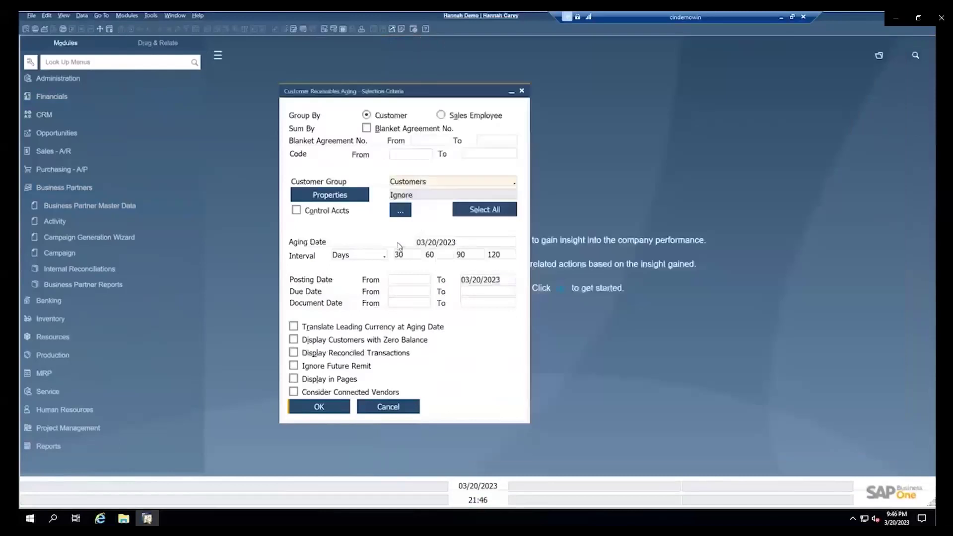
# Review the aging date and the unit options available for the aging interval
pyautogui.click(432, 241)
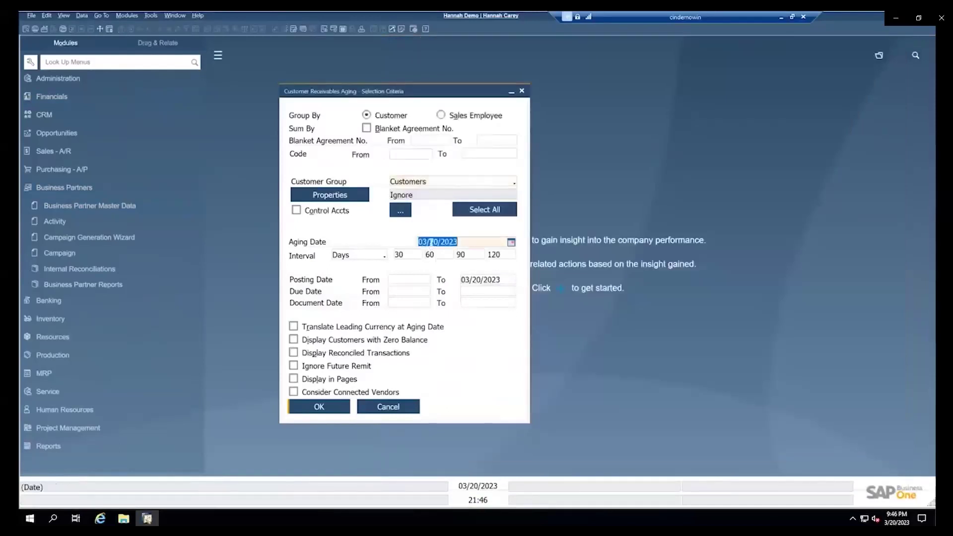
pyautogui.press('Tab')
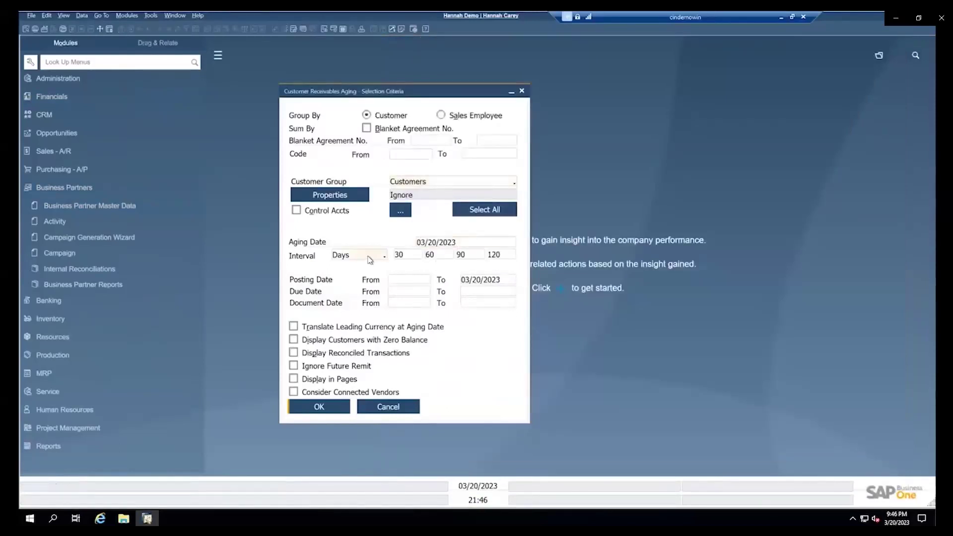
pyautogui.click(370, 260)
pyautogui.click(395, 267)
pyautogui.click(353, 258)
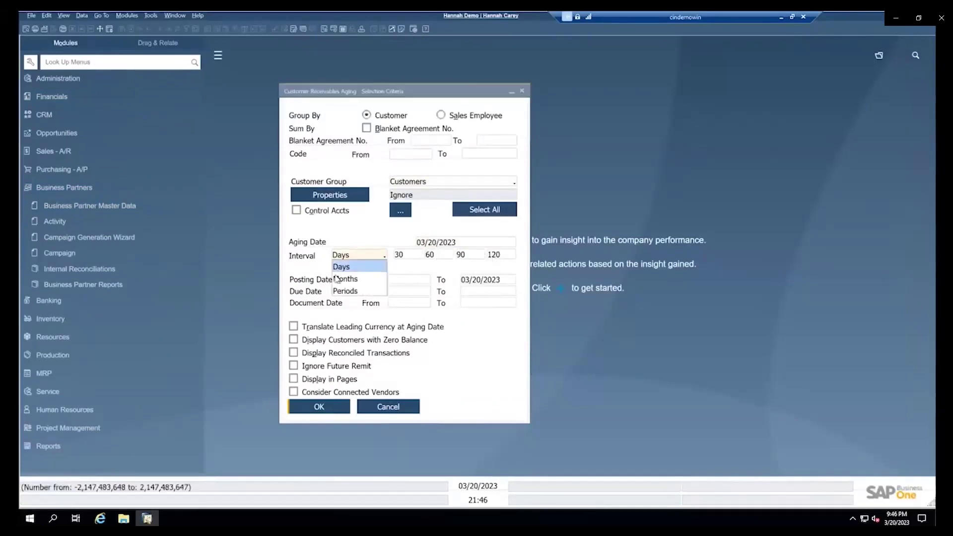
# Set the posting date range to start at 01/01/2023 and try to run the aging report
pyautogui.click(416, 283)
pyautogui.write('01/01')
pyautogui.press('Tab')
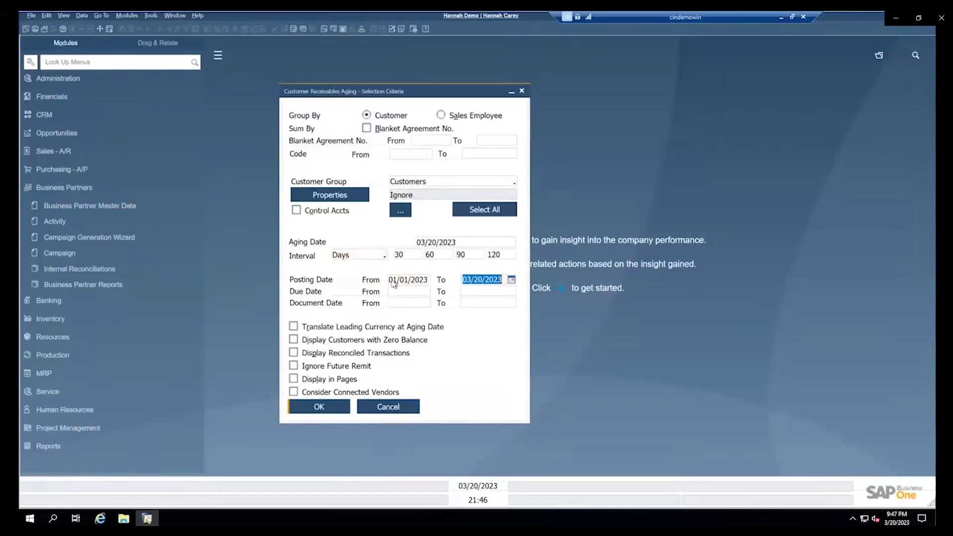
pyautogui.click(309, 408)
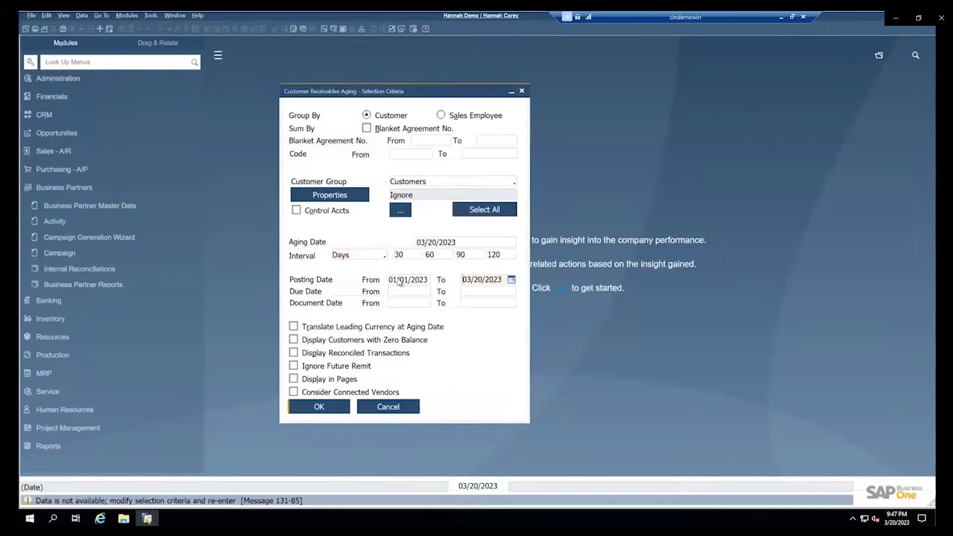
# Check the property selection, set the customer group to All and run the aging report
pyautogui.click(340, 197)
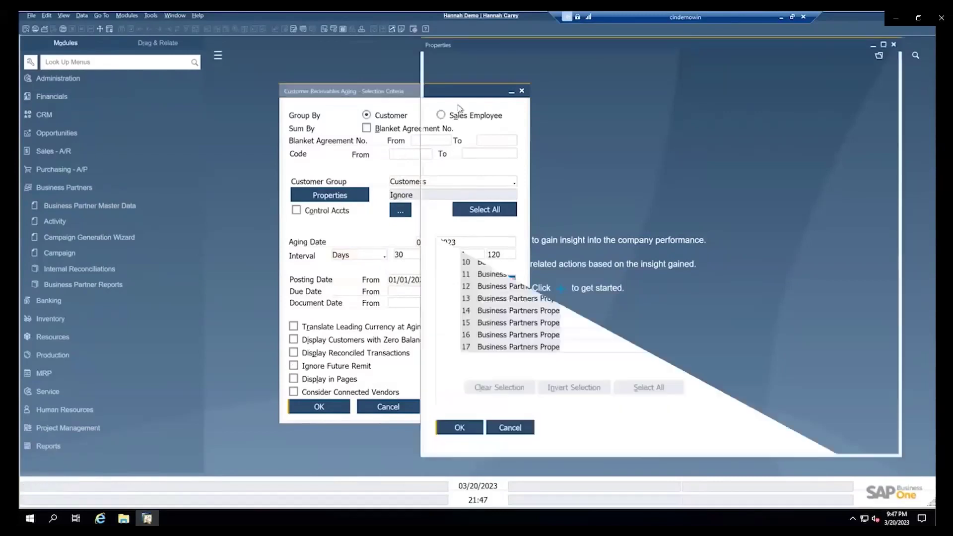
pyautogui.press('Return')
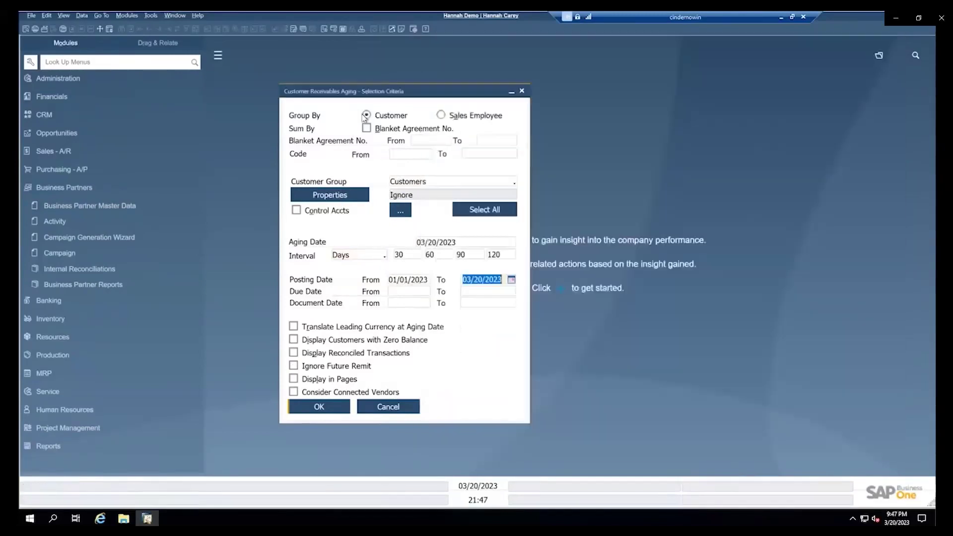
pyautogui.click(408, 184)
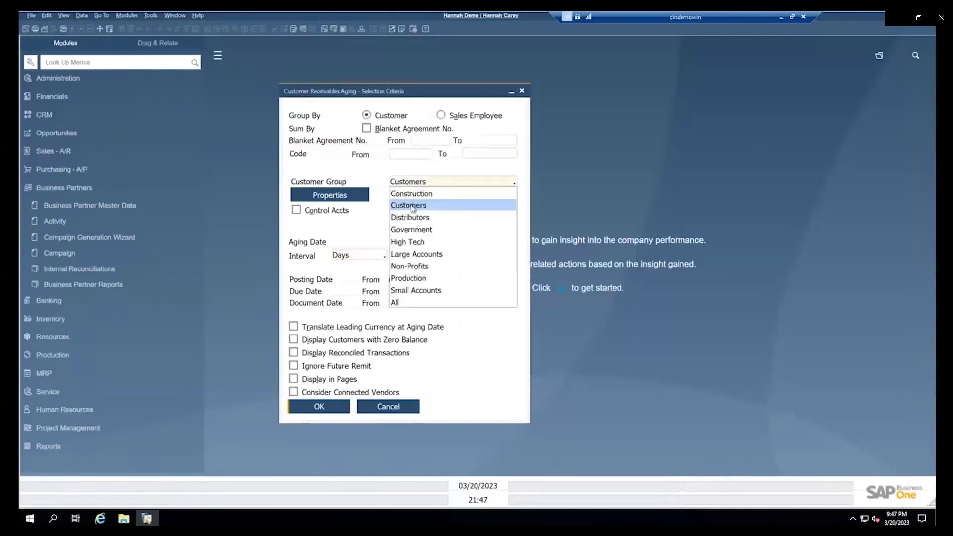
pyautogui.click(400, 304)
pyautogui.click(320, 407)
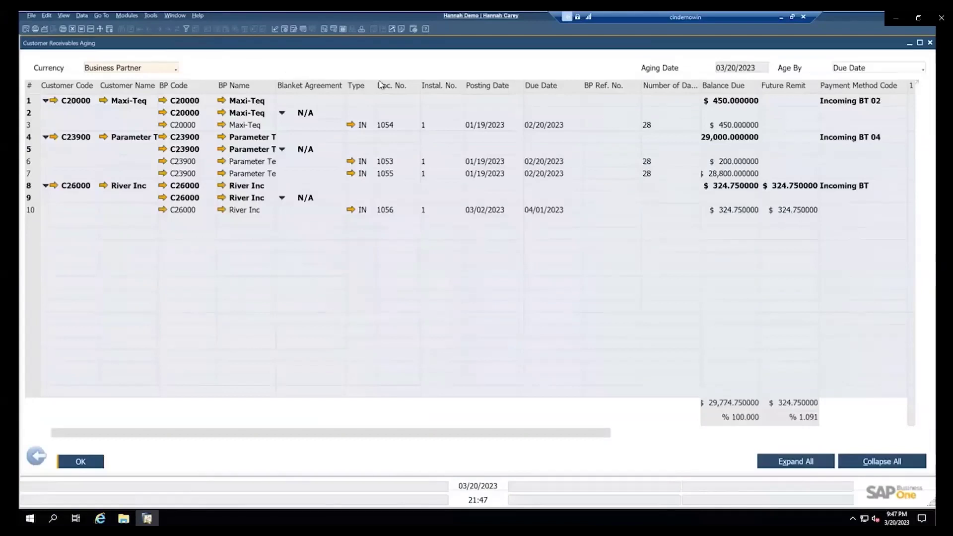
# Make the 0 - 30, 31 - 60, 61 - 90 and 91 - 120 columns visible in the aging report and review them
pyautogui.moveTo(453, 433); pyautogui.dragTo(169, 417)
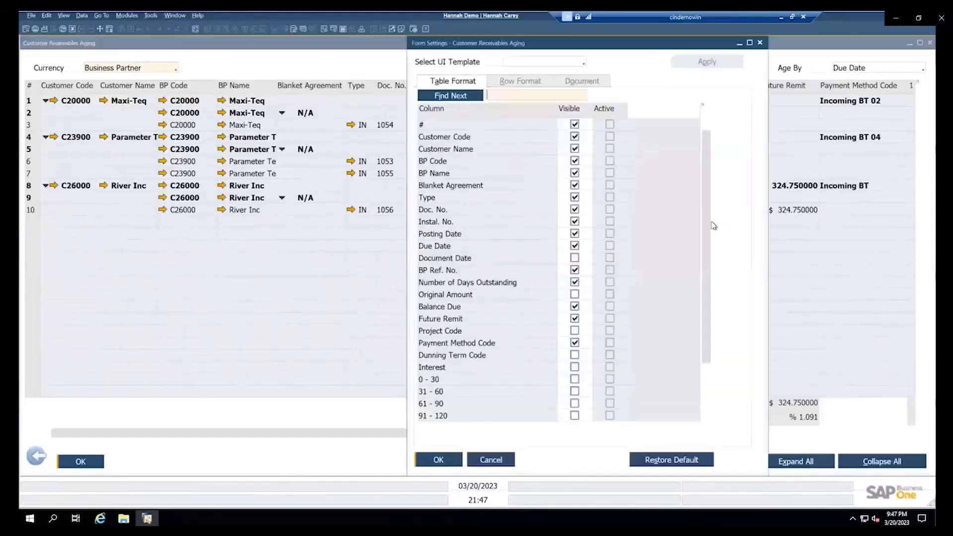
pyautogui.scroll(-2, 573, 323)
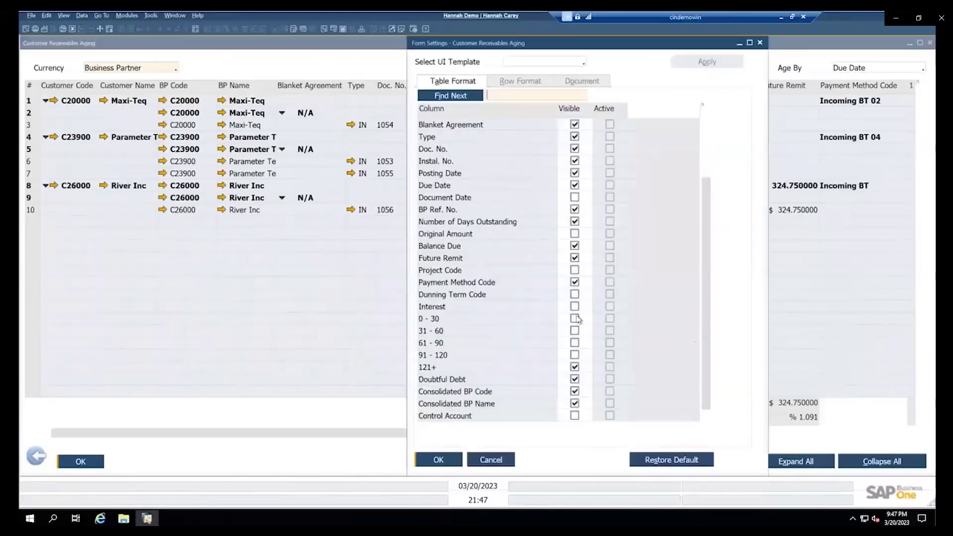
pyautogui.click(575, 319)
pyautogui.click(575, 331)
pyautogui.click(574, 343)
pyautogui.click(575, 355)
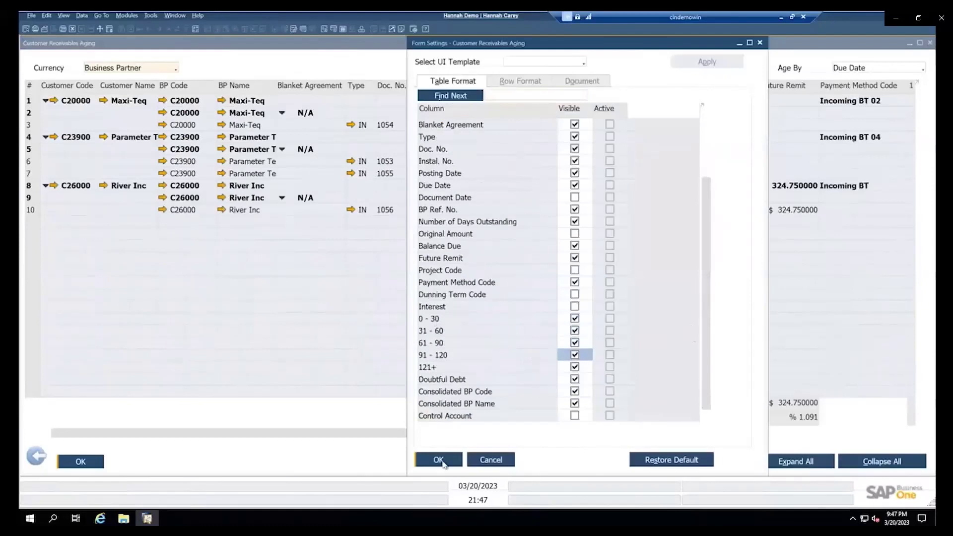
pyautogui.click(441, 460)
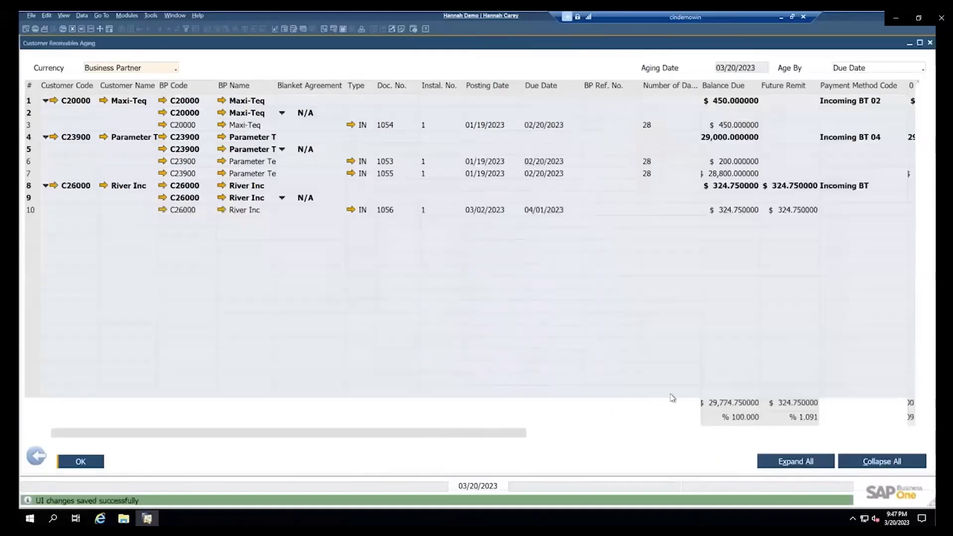
pyautogui.hscroll(10, 672, 398)
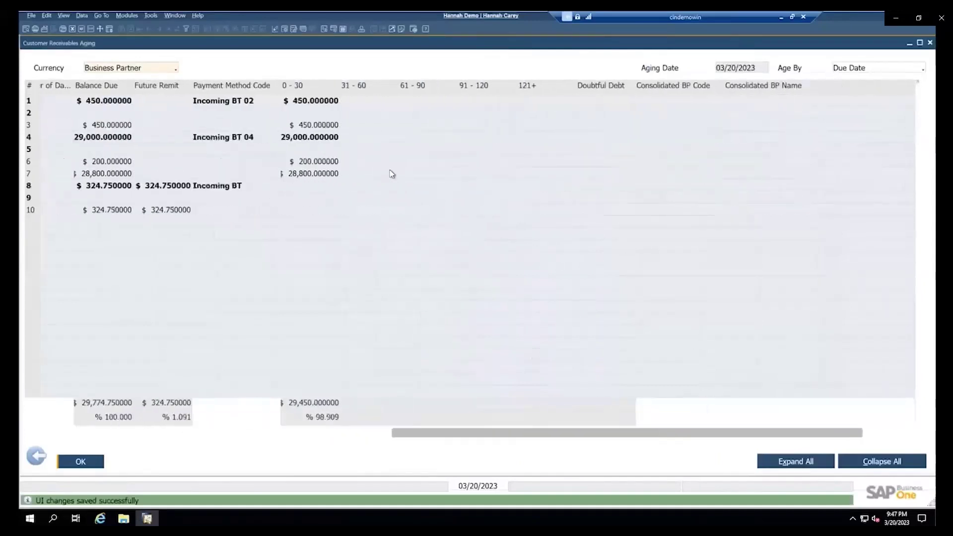
pyautogui.hscroll(1, 393, 173)
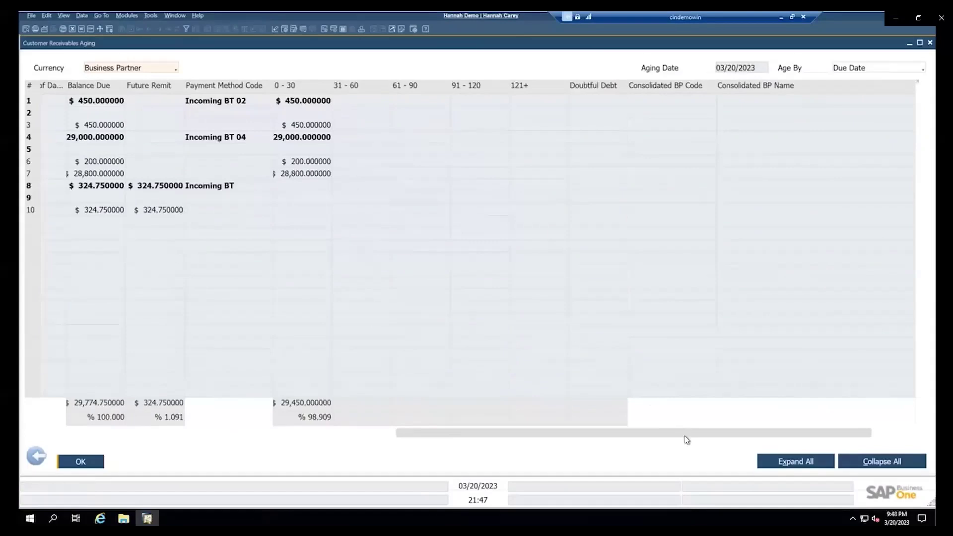
# Collapse all customer rows of the receivables aging report, look across its aging columns and expand all rows again
pyautogui.moveTo(660, 434); pyautogui.dragTo(290, 421)
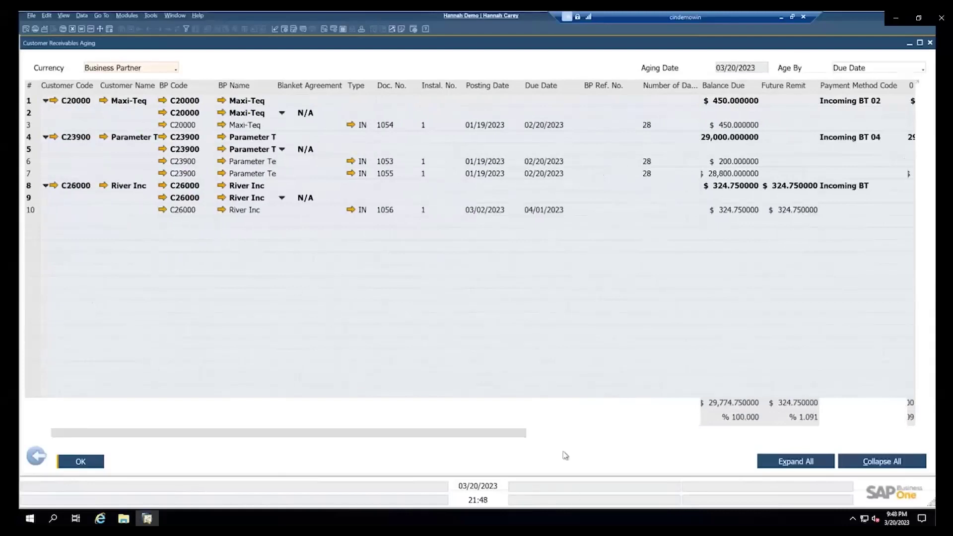
pyautogui.click(862, 464)
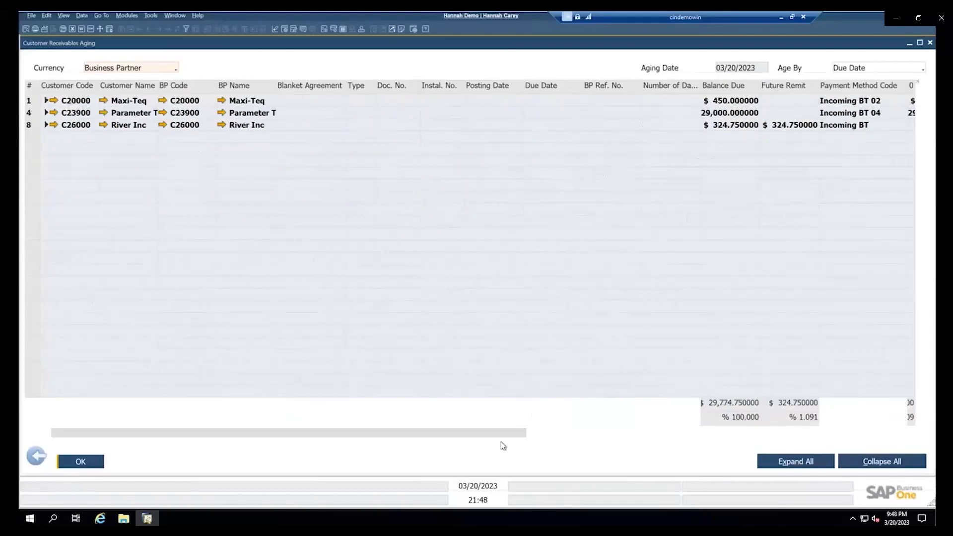
pyautogui.moveTo(509, 441); pyautogui.dragTo(640, 431)
pyautogui.moveTo(747, 403); pyautogui.dragTo(808, 471)
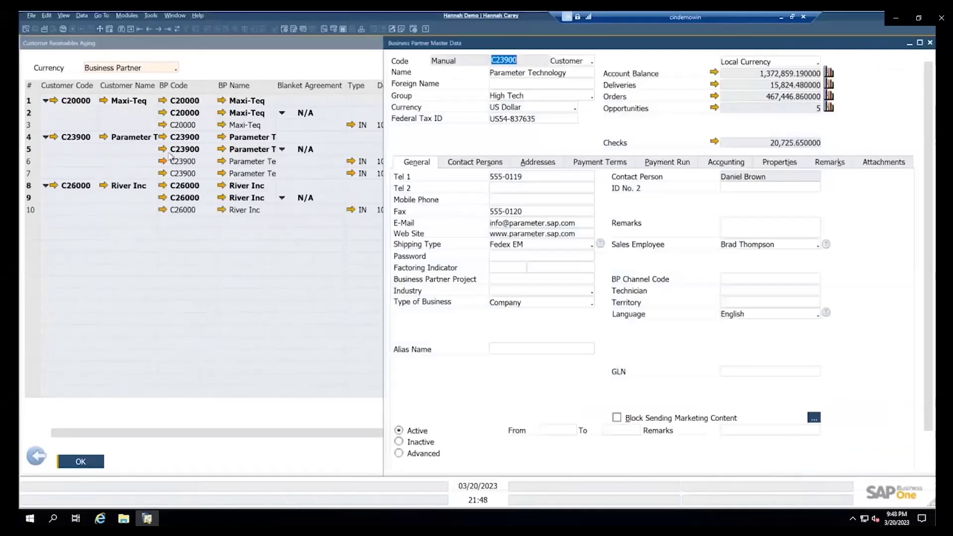
# Open the $200 A/R invoice of Parameter Technology from the aging report, examine its contents and totals, and close it
pyautogui.click(353, 164)
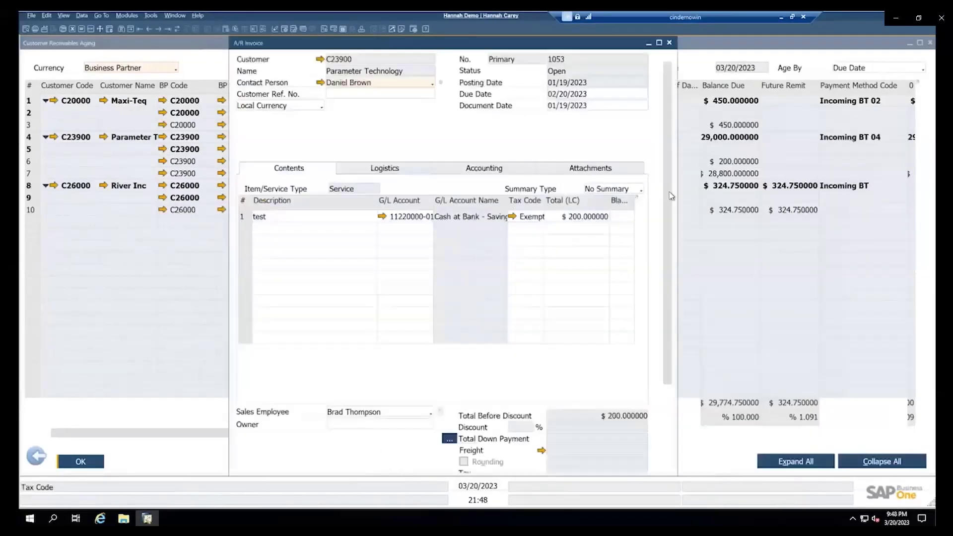
pyautogui.scroll(-3, 662, 284)
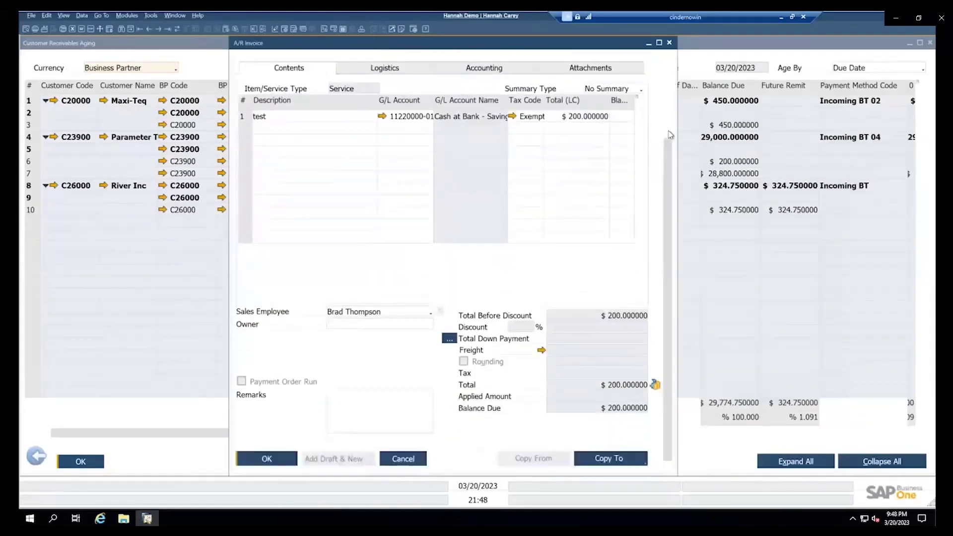
pyautogui.click(670, 43)
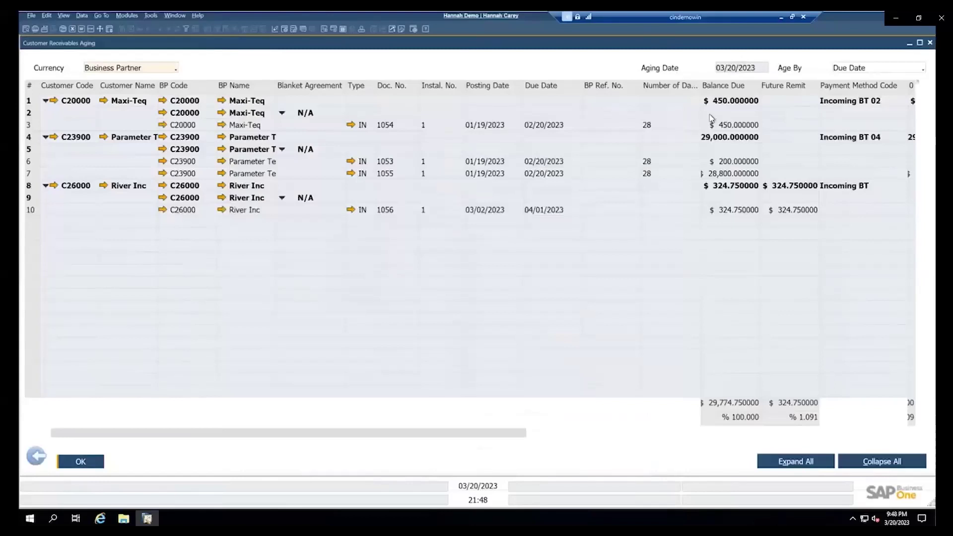
# Collapse all rows to one line per customer and review the balances across the aging columns
pyautogui.click(867, 462)
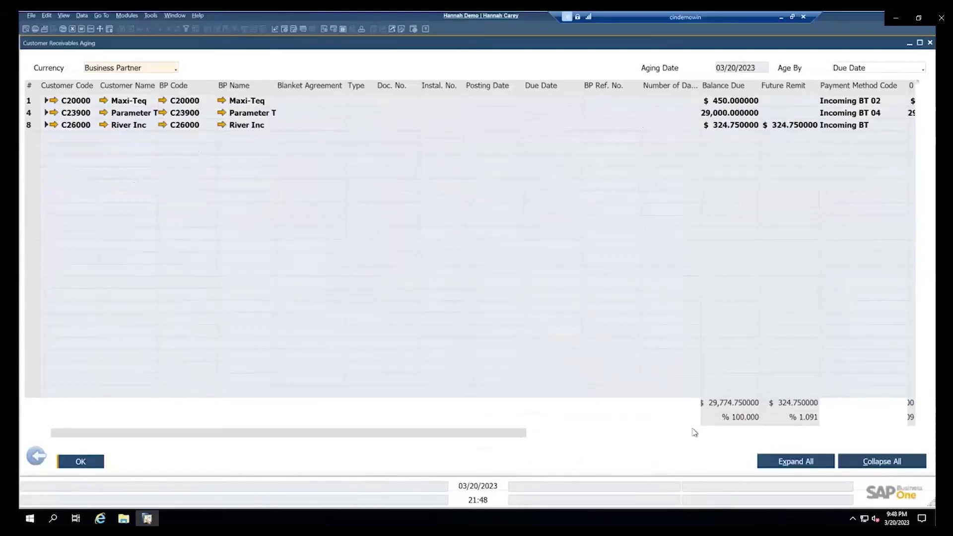
pyautogui.click(815, 433)
pyautogui.moveTo(771, 437); pyautogui.dragTo(212, 423)
# Examine the aging report's print options, including Customer Statement Report (One Page per Customer), and cancel without printing
pyautogui.click(43, 30)
pyautogui.click(32, 15)
pyautogui.click(66, 76)
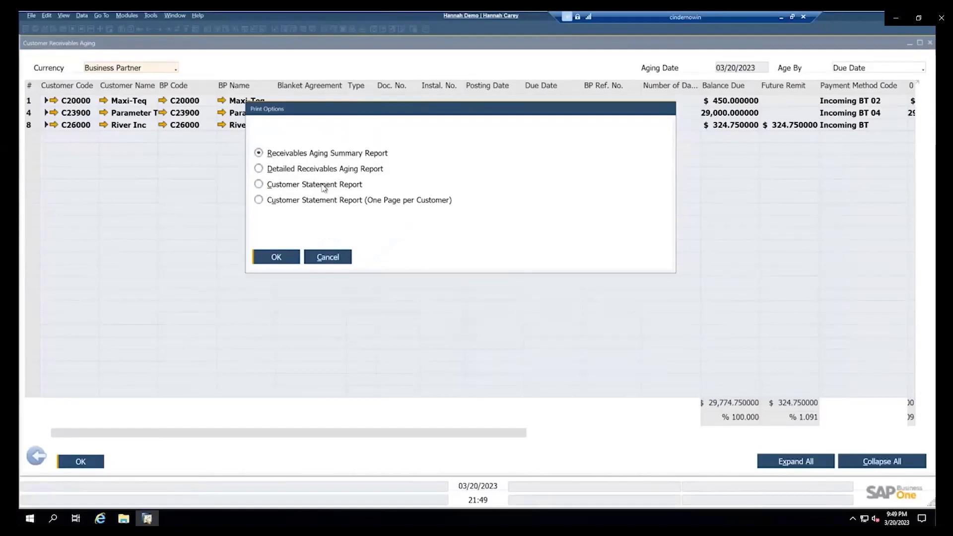
pyautogui.click(345, 203)
pyautogui.click(326, 258)
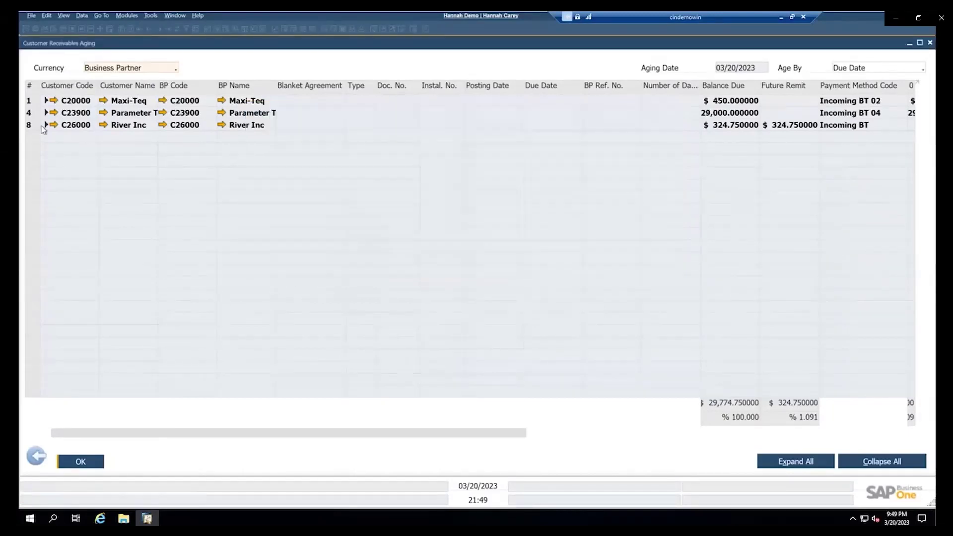
# Expand the Maxi-Teq customer row in the receivables aging report
pyautogui.click(47, 101)
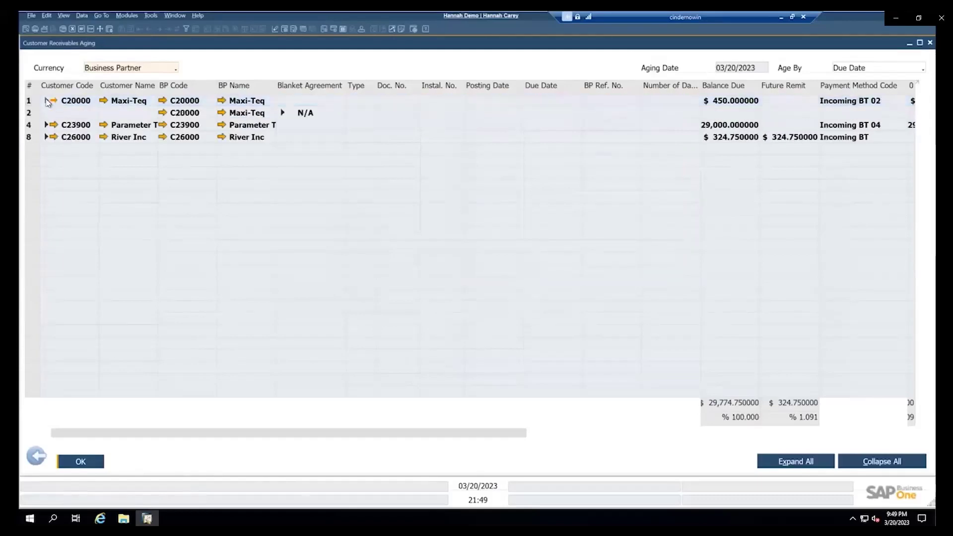
pyautogui.click(110, 103)
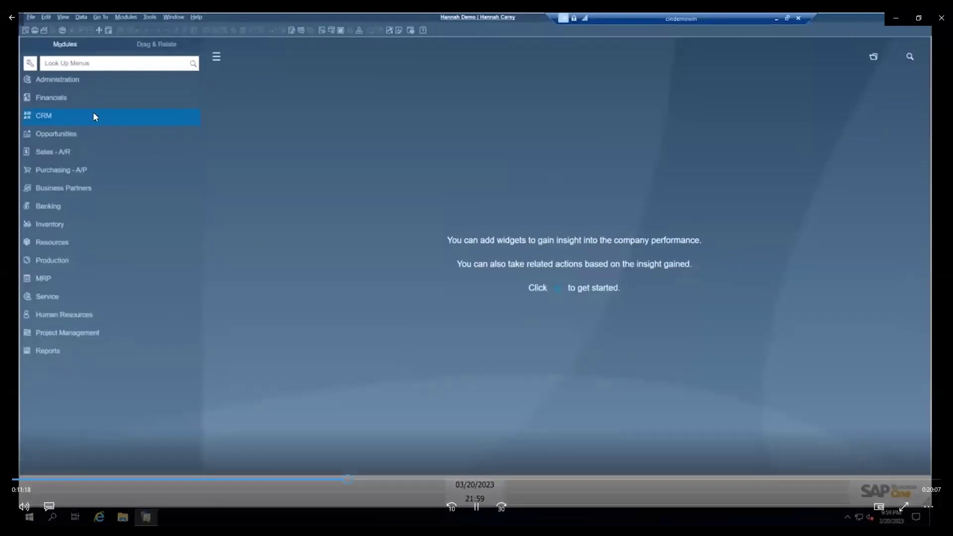
# Open the Vendor Liabilities Aging selection criteria from the Financials accounting reports
pyautogui.click(82, 98)
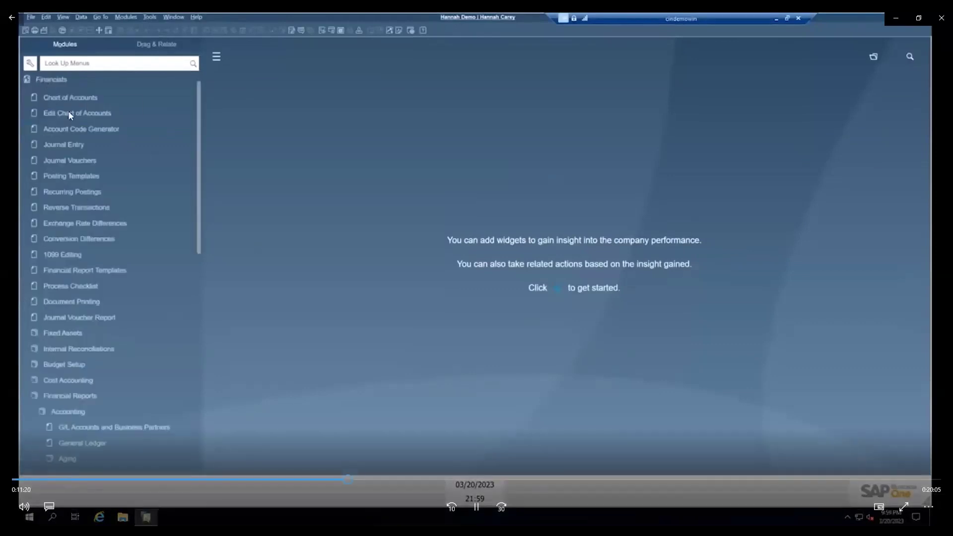
pyautogui.click(70, 401)
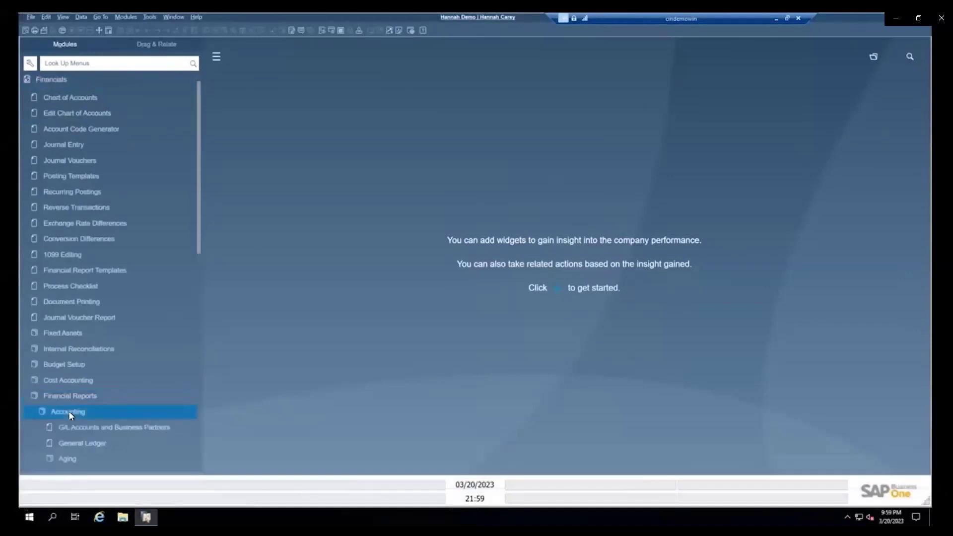
pyautogui.scroll(-10, 85, 162)
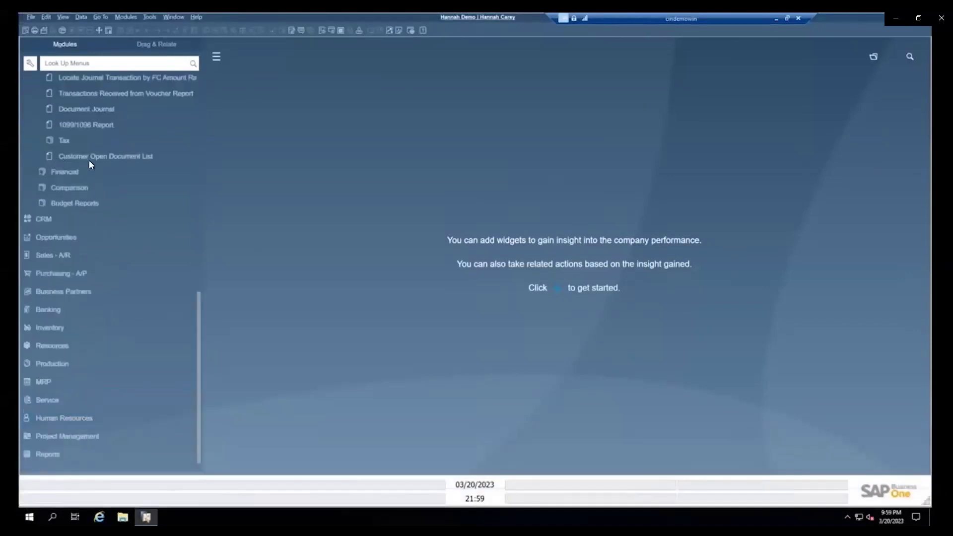
pyautogui.scroll(3, 86, 147)
pyautogui.click(92, 177)
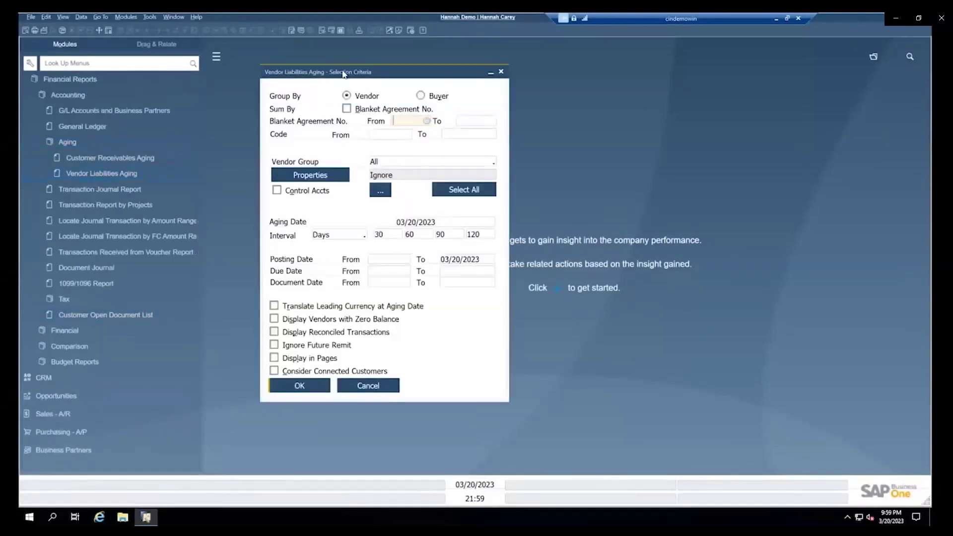
pyautogui.moveTo(346, 52); pyautogui.dragTo(355, 49)
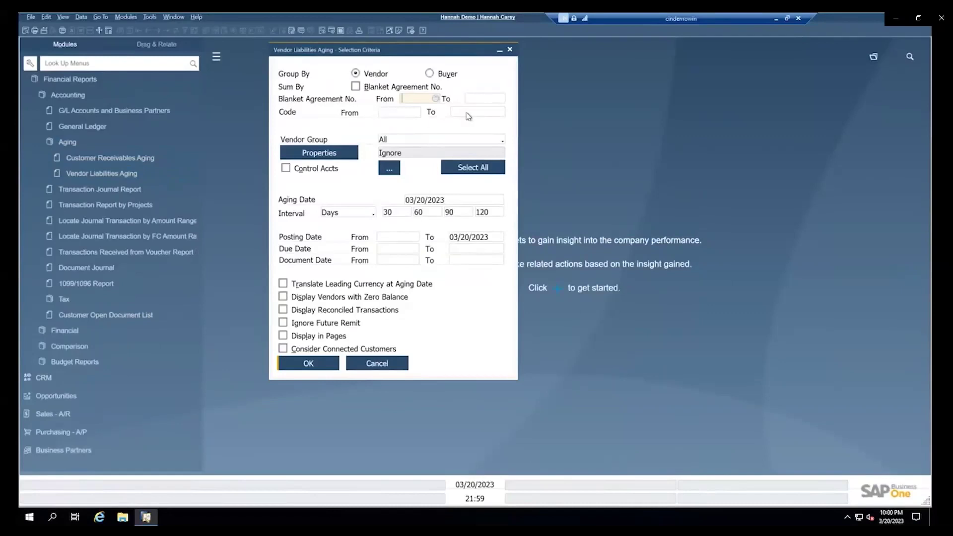
# Keep the vendor group at All and set the aging interval to Months
pyautogui.click(419, 140)
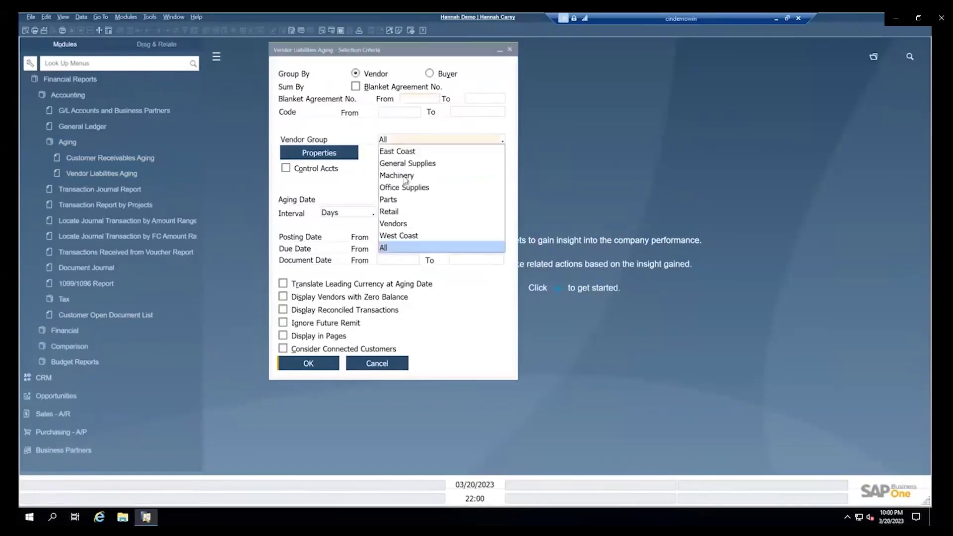
pyautogui.click(395, 248)
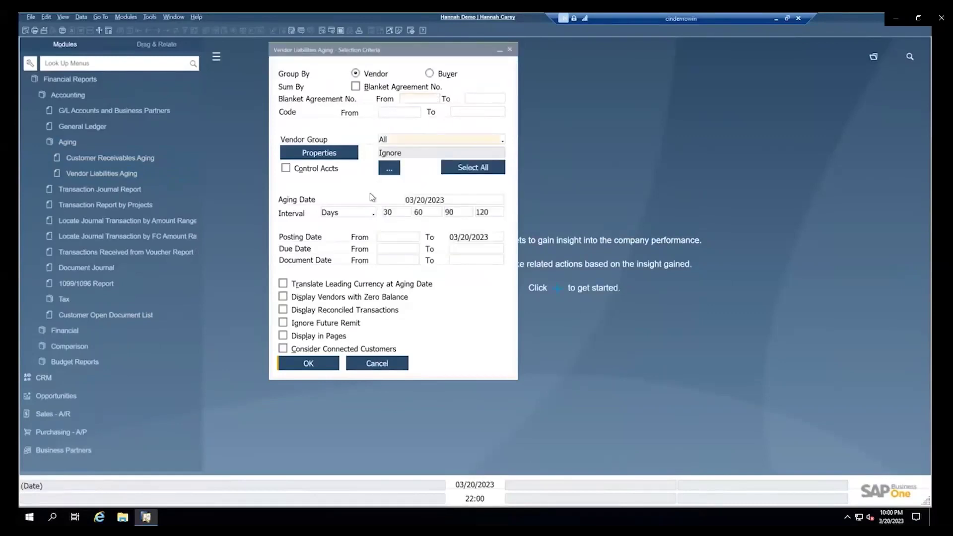
pyautogui.click(418, 200)
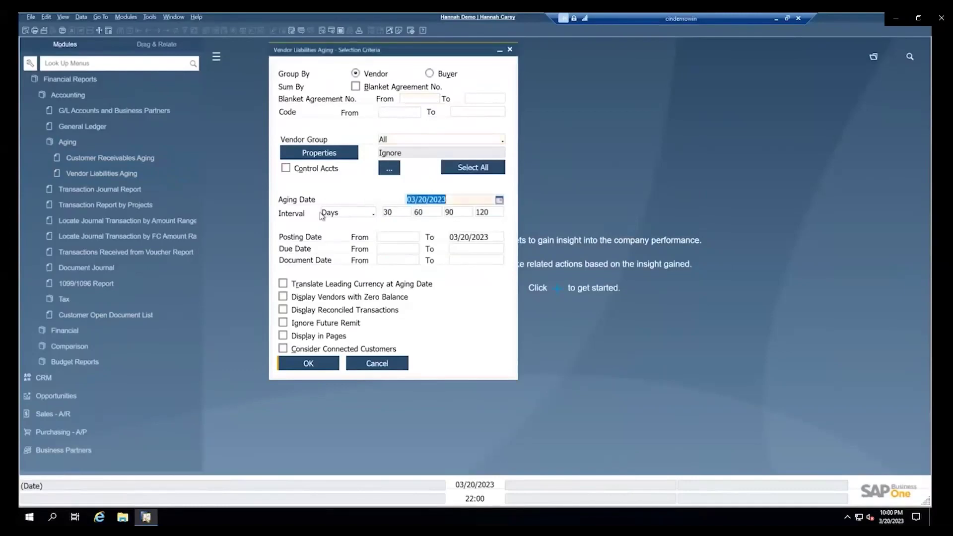
pyautogui.click(373, 214)
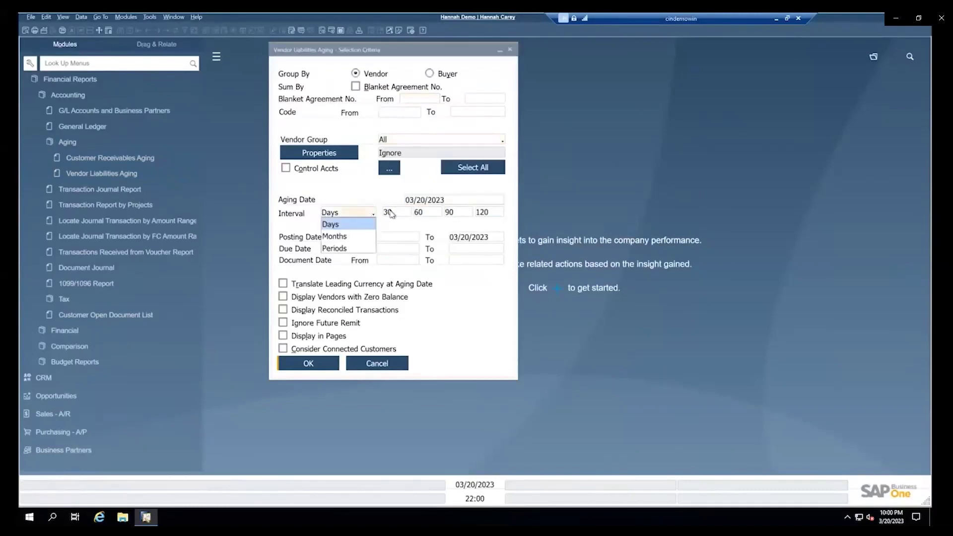
pyautogui.click(343, 237)
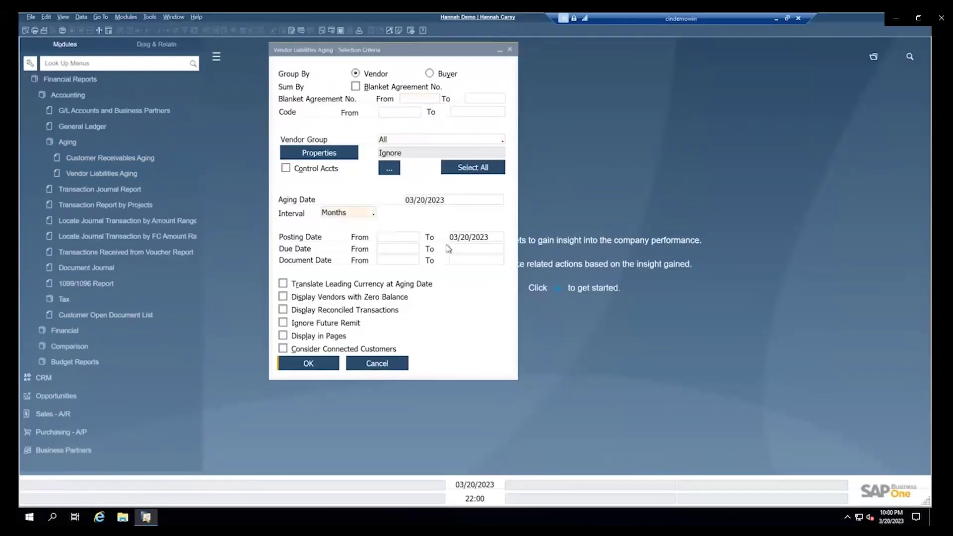
# Set the posting date range to start at 01/01/2023 and run the vendor liabilities aging report
pyautogui.click(398, 237)
pyautogui.write('01/01')
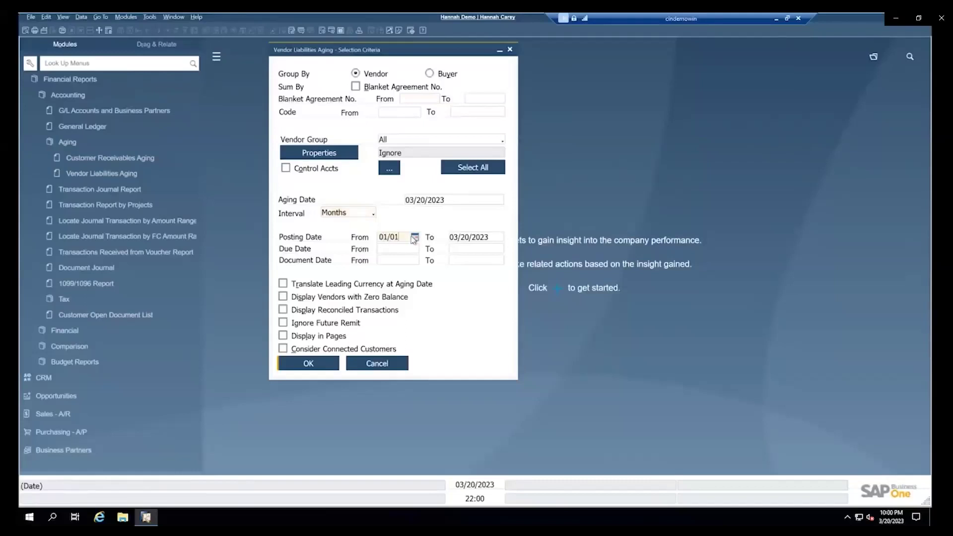
pyautogui.press('Tab')
pyautogui.click(305, 366)
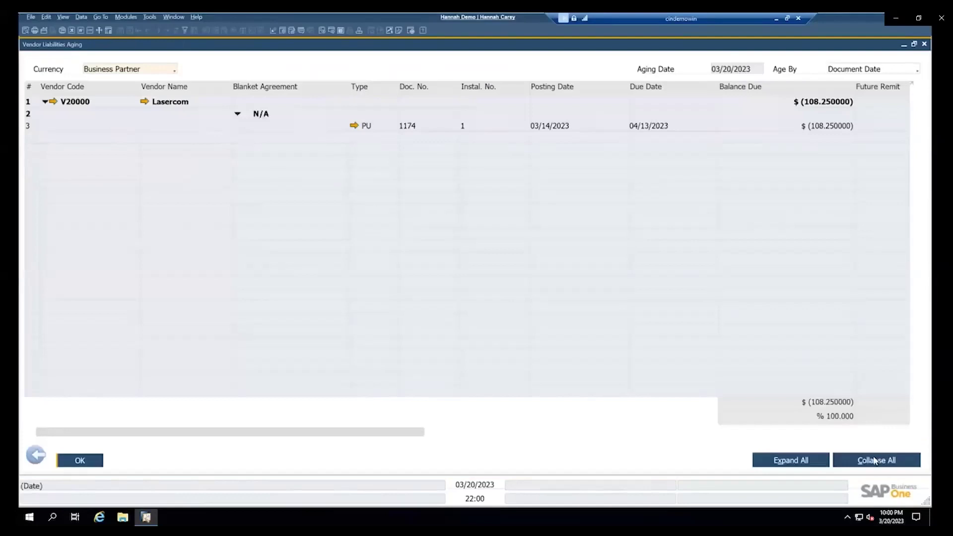
# Collapse the vendor aging rows, review the columns and expand the Lasercom row down to its individual document
pyautogui.click(874, 460)
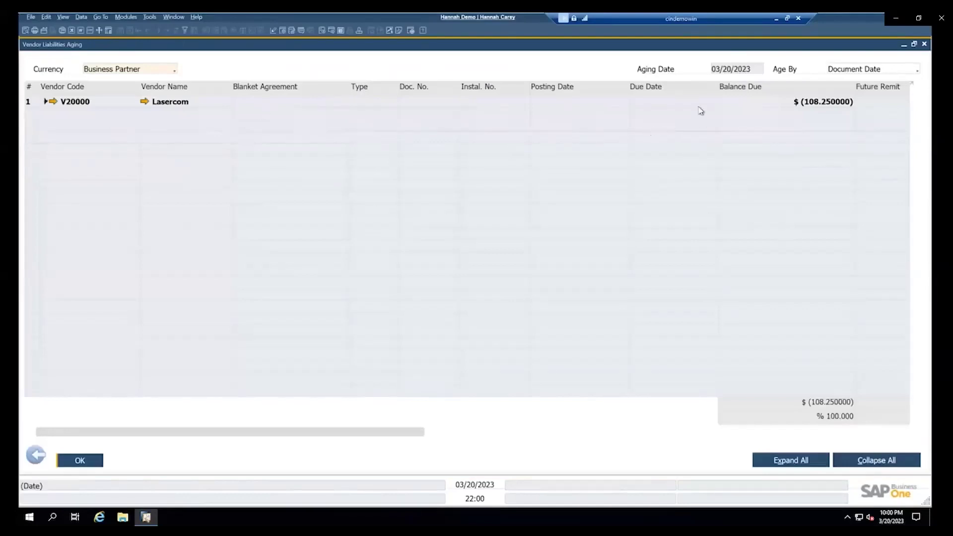
pyautogui.moveTo(420, 425); pyautogui.dragTo(47, 107)
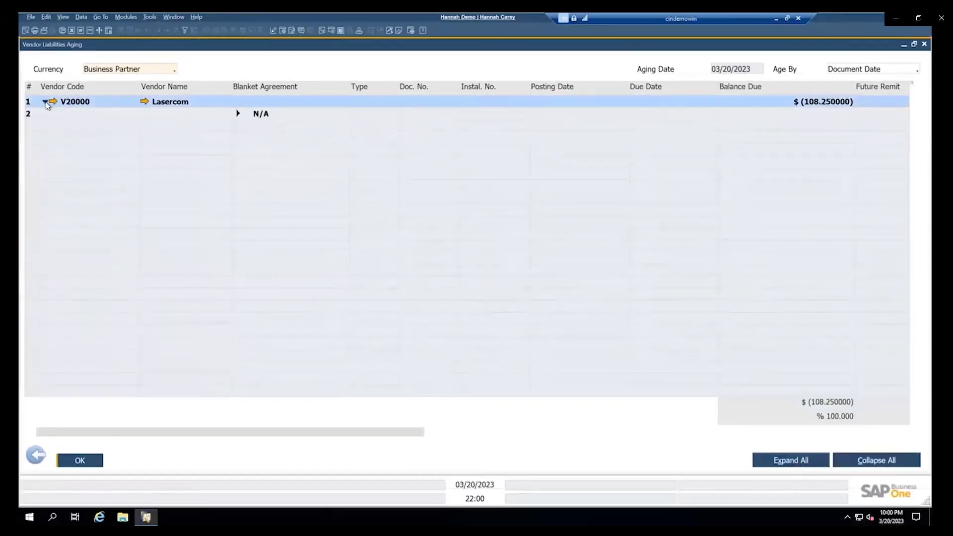
pyautogui.click(46, 102)
pyautogui.click(46, 102)
pyautogui.click(46, 102)
pyautogui.click(46, 102)
pyautogui.click(243, 118)
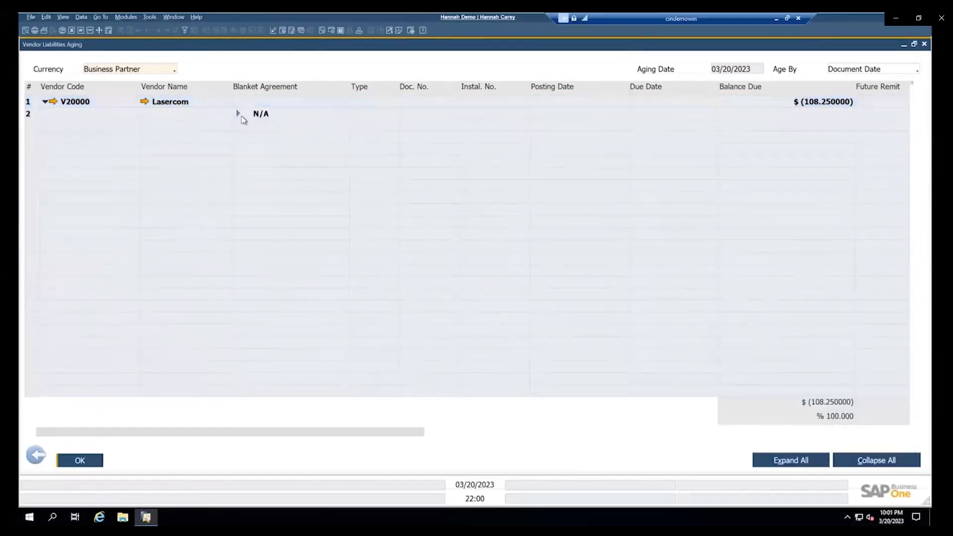
pyautogui.click(242, 117)
# Open the A/P invoice listed for Lasercom, examine its item line and close the invoice
pyautogui.click(354, 126)
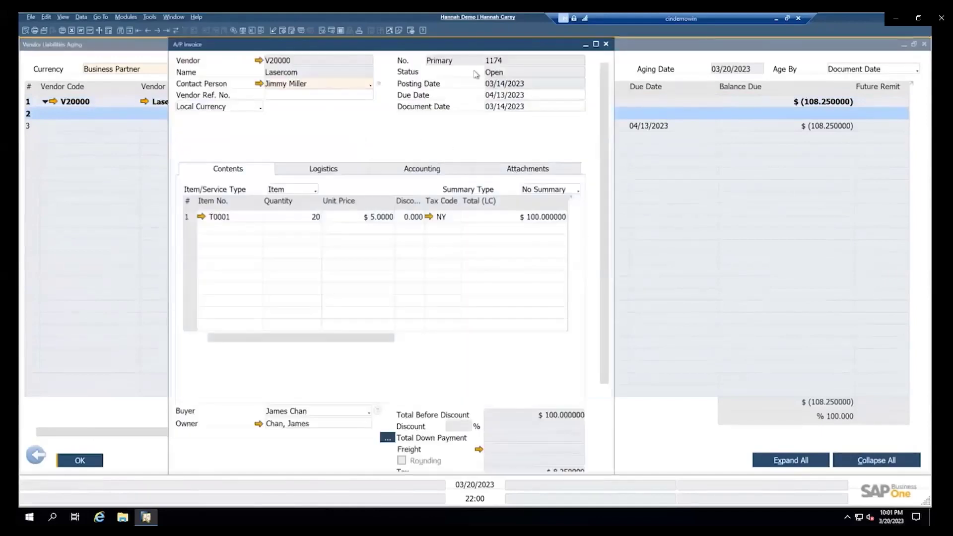
pyautogui.moveTo(366, 341); pyautogui.dragTo(476, 343)
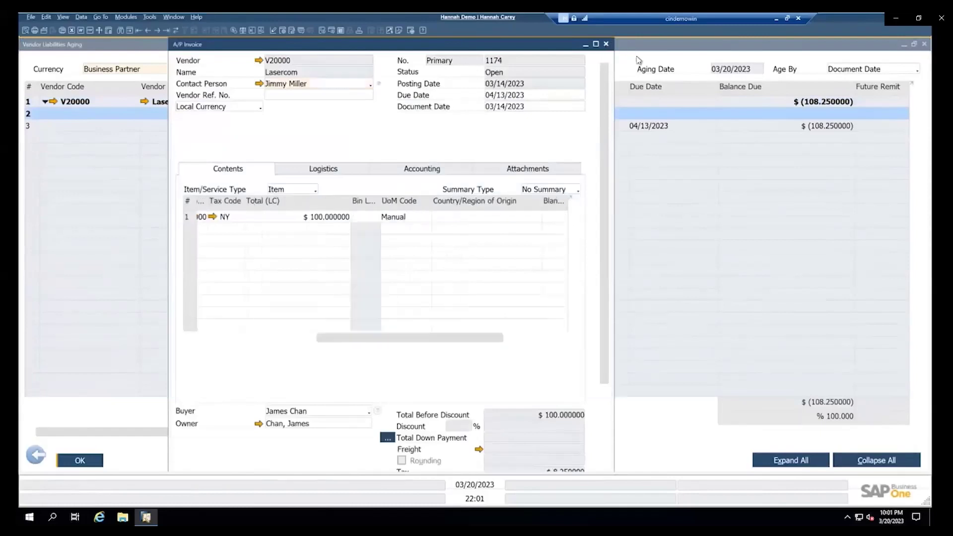
pyautogui.click(607, 44)
# Collapse the Lasercom row and look across the remaining columns of the vendor aging report
pyautogui.hscroll(10, 385, 438)
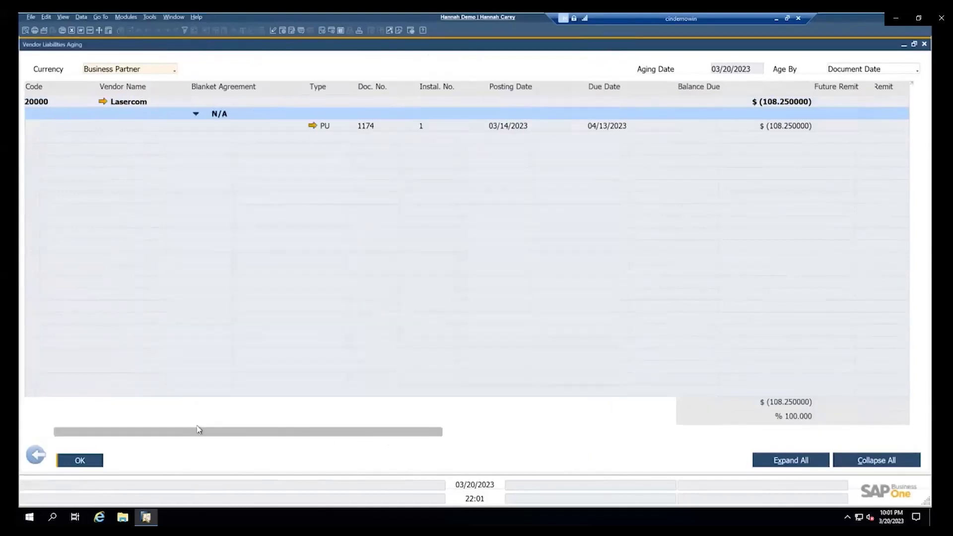
pyautogui.hscroll(-10, 51, 393)
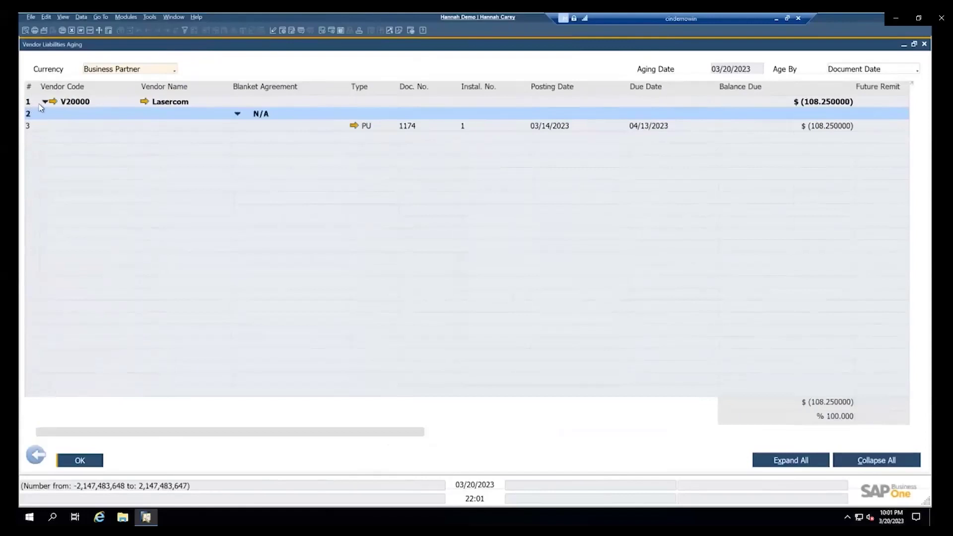
pyautogui.click(42, 106)
pyautogui.click(45, 102)
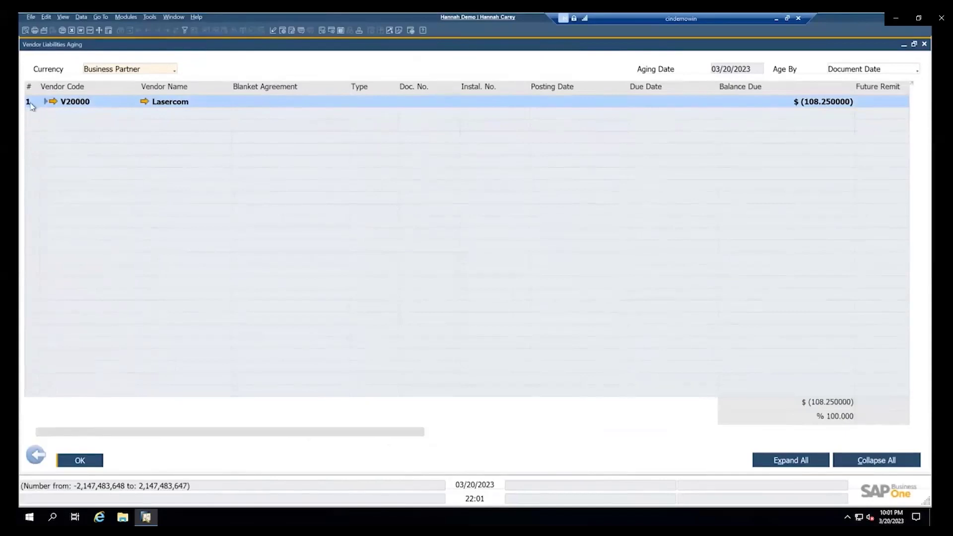
pyautogui.click(30, 17)
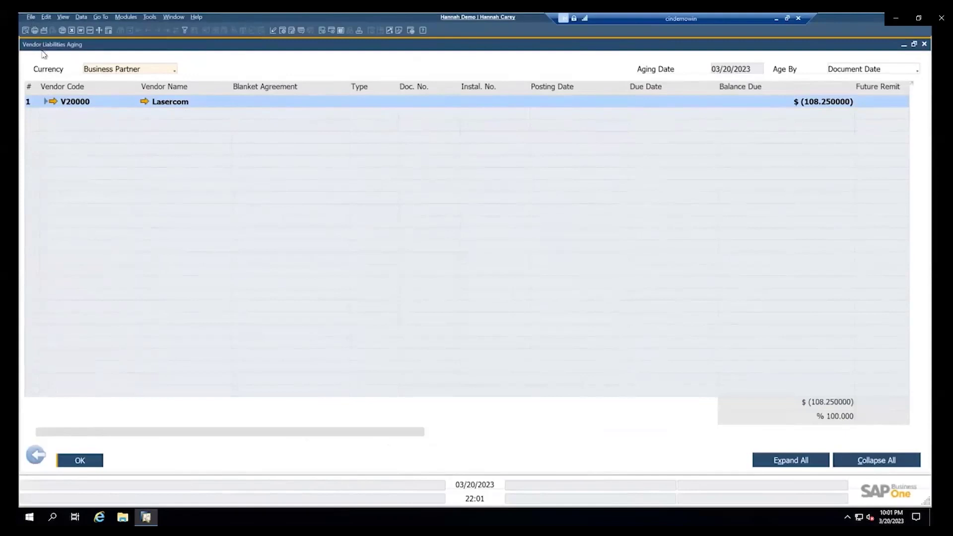
pyautogui.moveTo(59, 108)
pyautogui.click(493, 432)
pyautogui.moveTo(374, 435); pyautogui.dragTo(212, 440)
# Return to the vendor aging selection criteria and set the aging interval to Periods
pyautogui.click(36, 453)
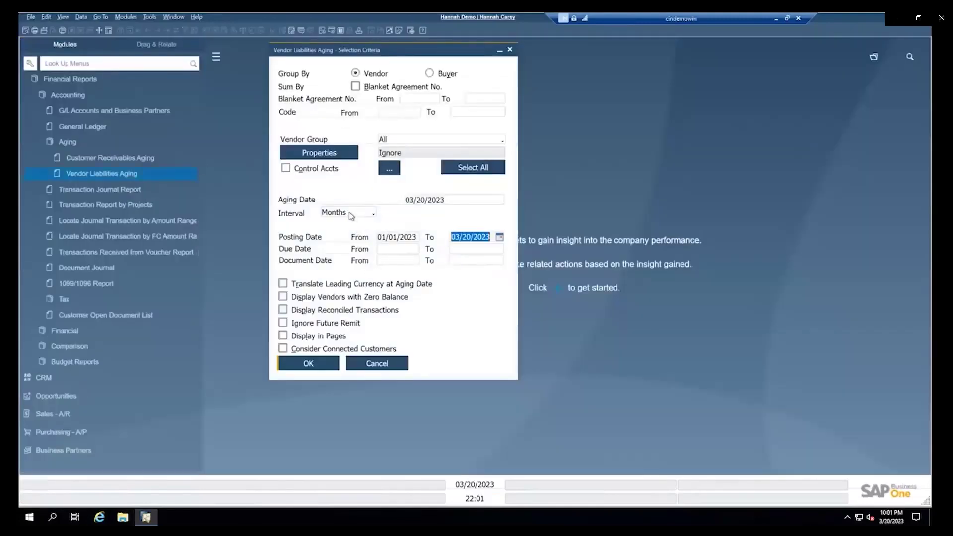
pyautogui.click(358, 213)
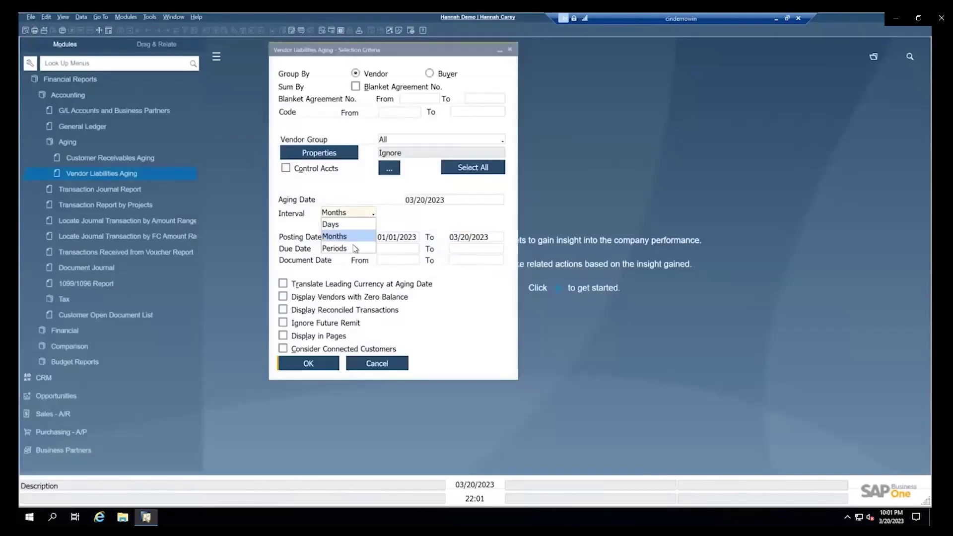
pyautogui.click(354, 248)
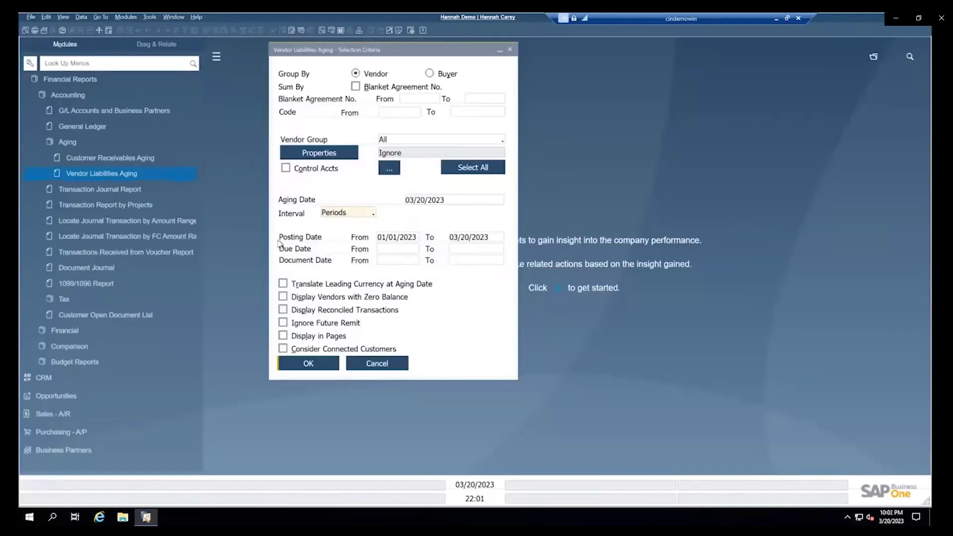
# Go through the due date range and the currency translation, zero balance and page display options in the vendor aging selection criteria
pyautogui.click(408, 247)
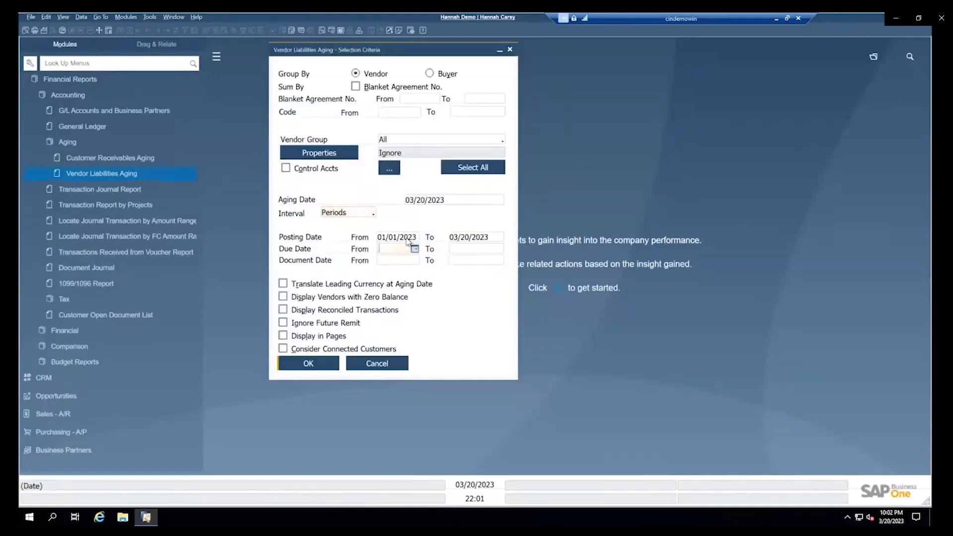
pyautogui.click(293, 284)
pyautogui.click(294, 286)
pyautogui.click(283, 298)
pyautogui.click(284, 336)
pyautogui.press('space')
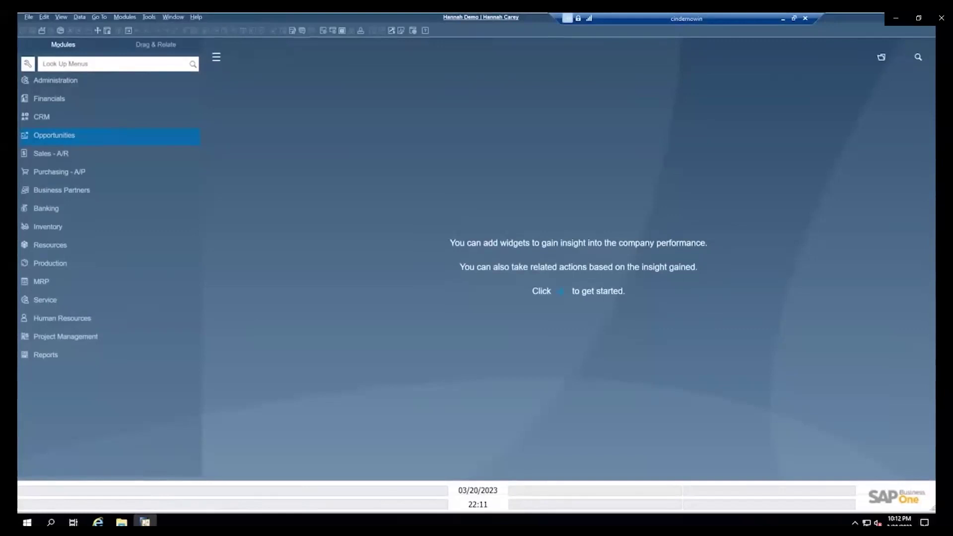
# Open the General Ledger selection criteria from the accounting financial reports and exclude accounts so only business partners are selected
pyautogui.click(61, 99)
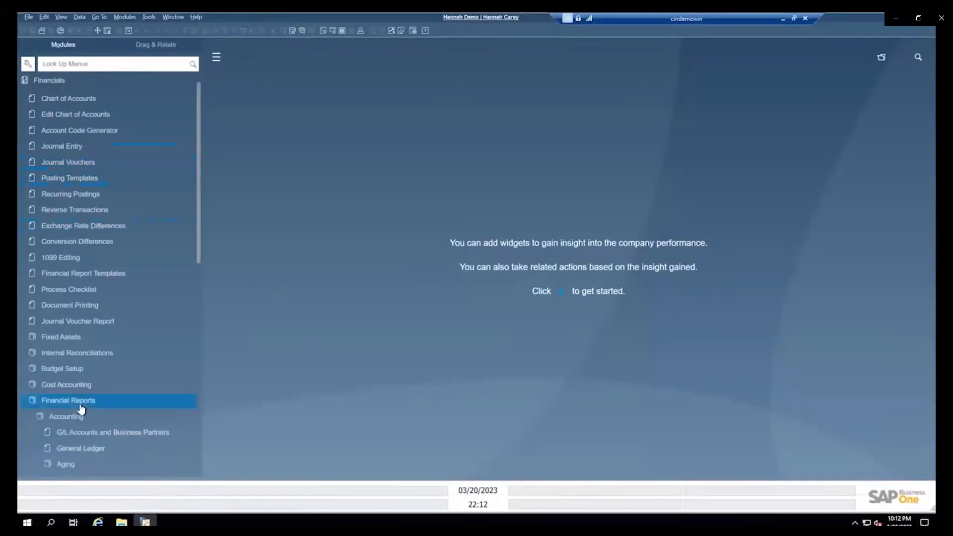
pyautogui.click(79, 448)
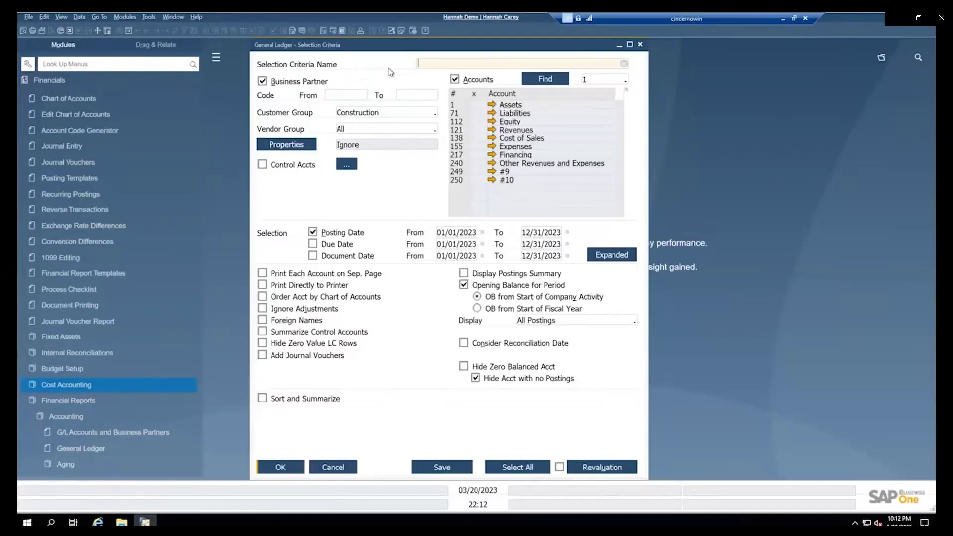
pyautogui.click(456, 80)
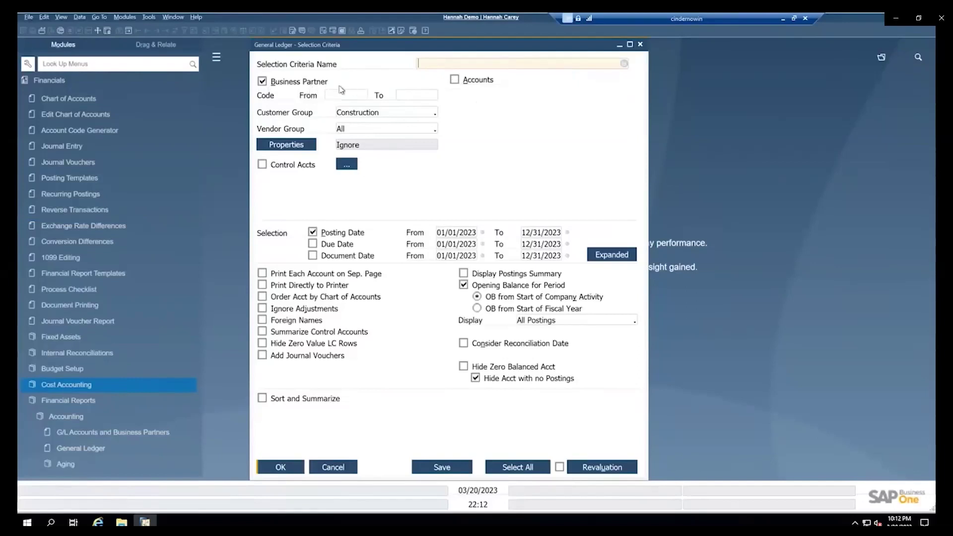
# Keep the customer group at Construction and run the General Ledger for posting dates 01/01/2023 to 12/31/2023
pyautogui.click(332, 112)
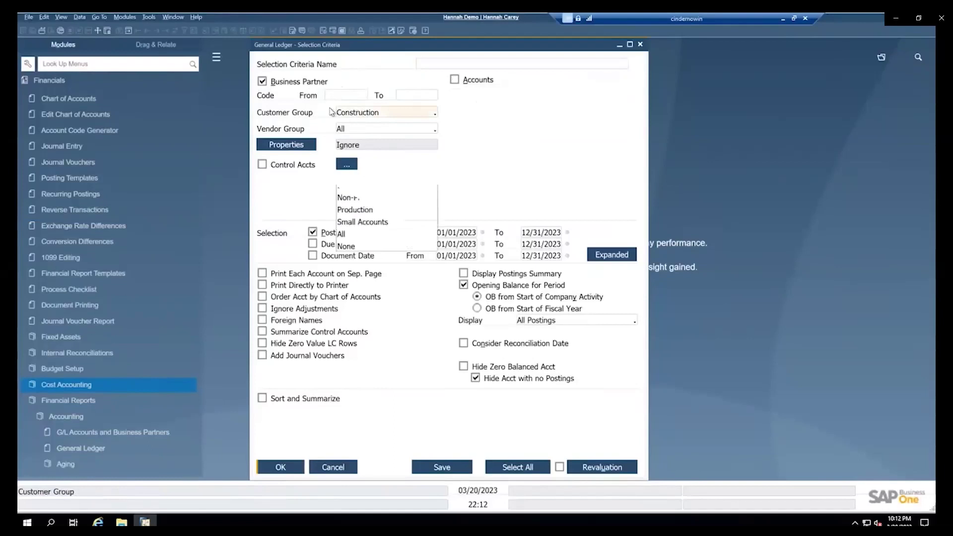
pyautogui.click(375, 125)
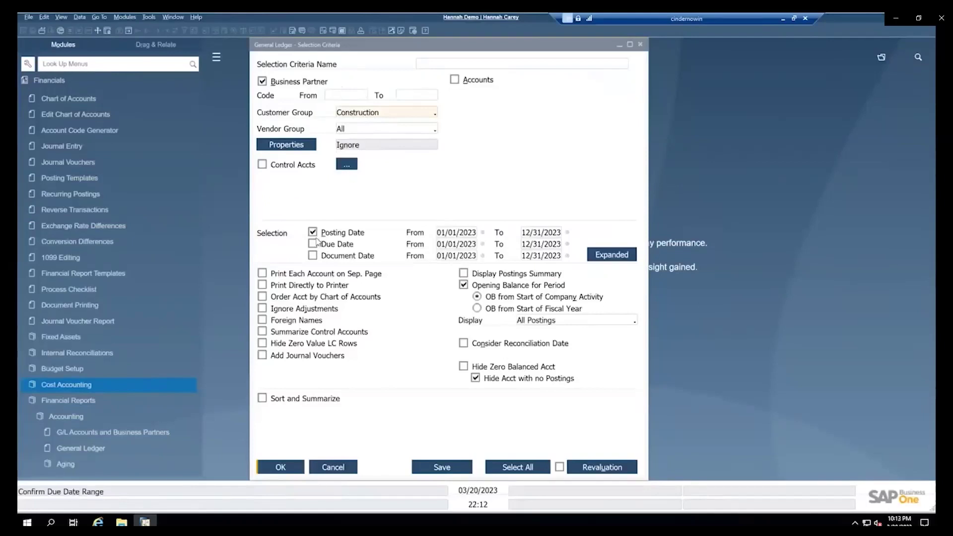
pyautogui.click(451, 232)
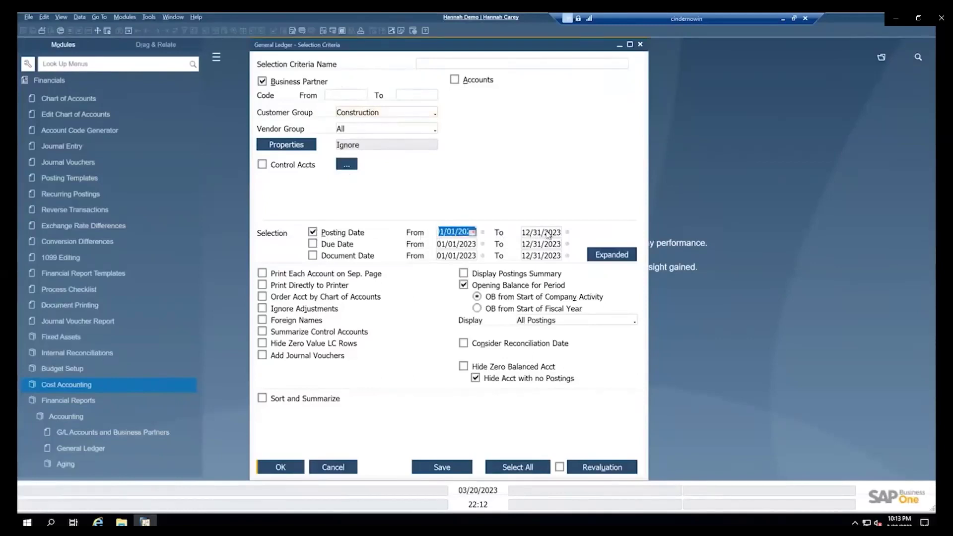
pyautogui.click(280, 467)
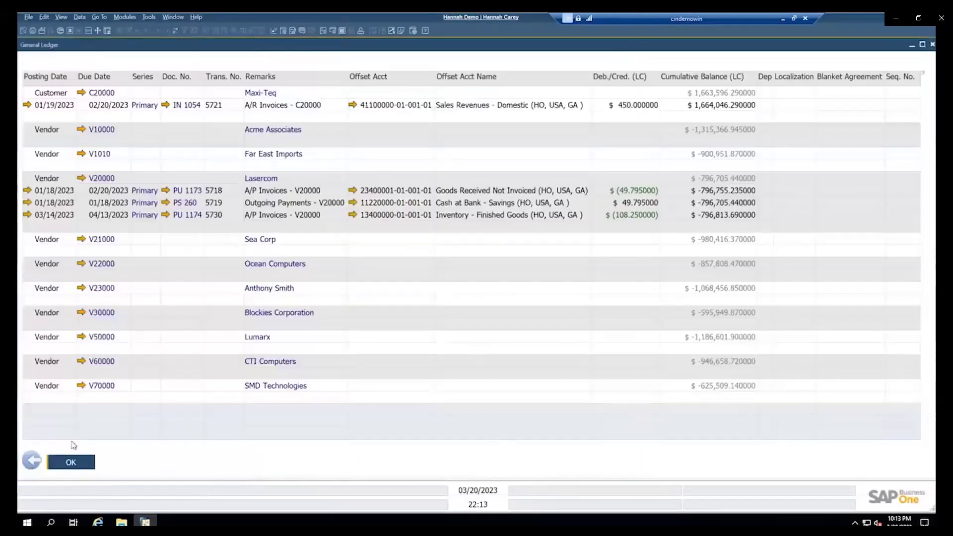
# Open the General Ledger form settings, review the columns available for display and leave without changing them
pyautogui.click(283, 31)
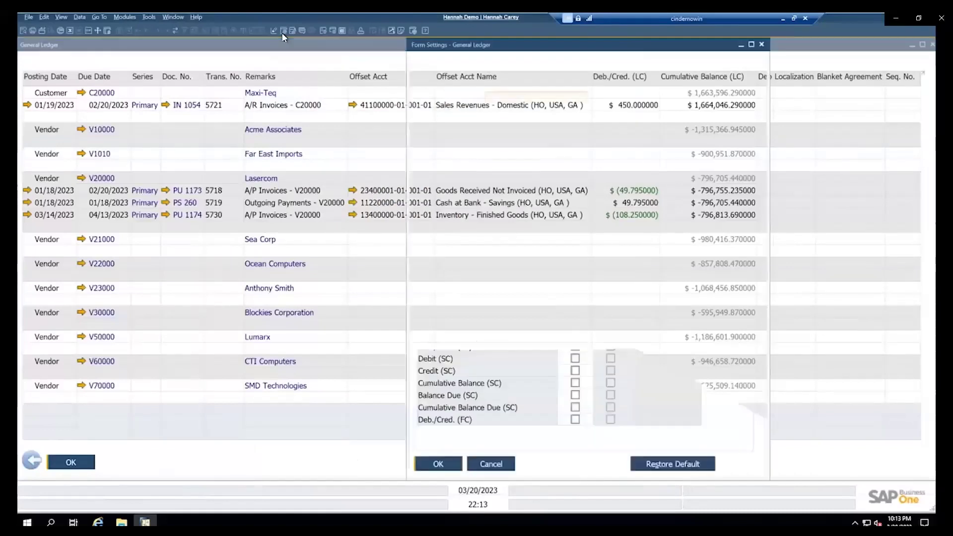
pyautogui.moveTo(709, 157); pyautogui.dragTo(696, 316)
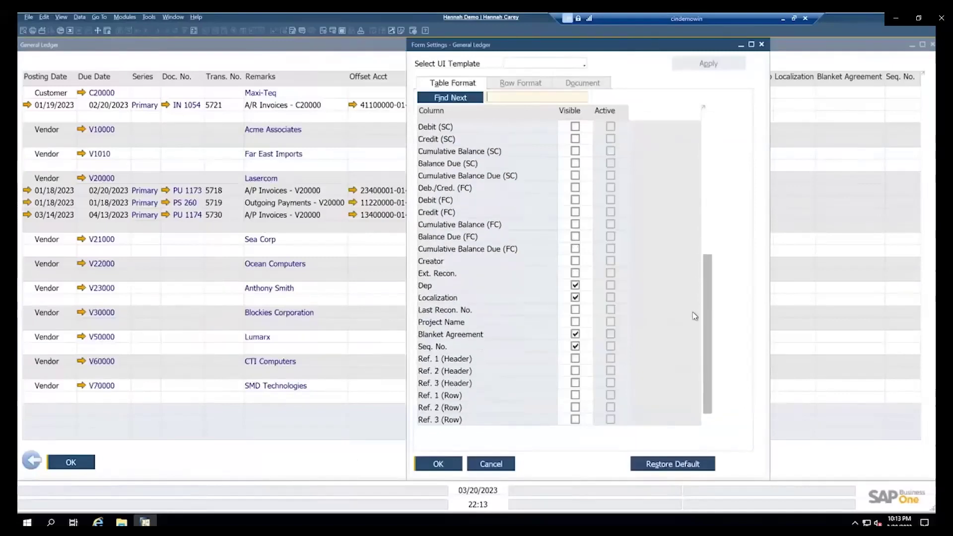
pyautogui.click(494, 464)
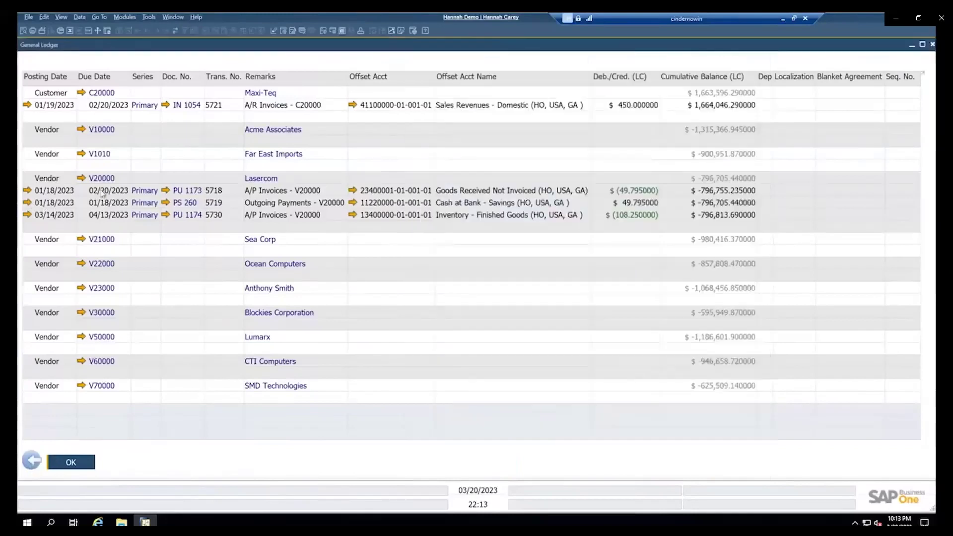
# Inspect Lasercom's first A/P invoice and its Goods Received Not Invoiced offset account from the ledger, closing each window
pyautogui.click(167, 194)
pyautogui.click(610, 46)
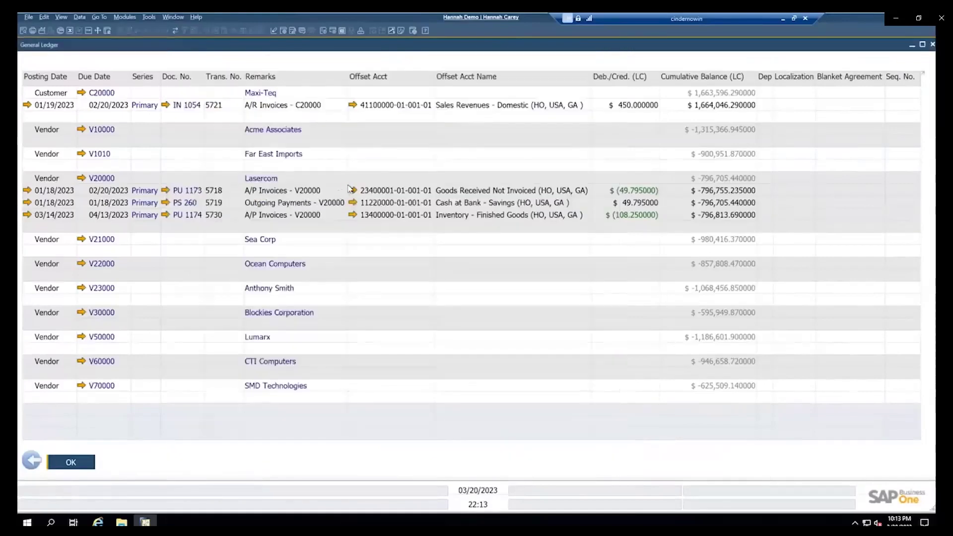
pyautogui.click(354, 191)
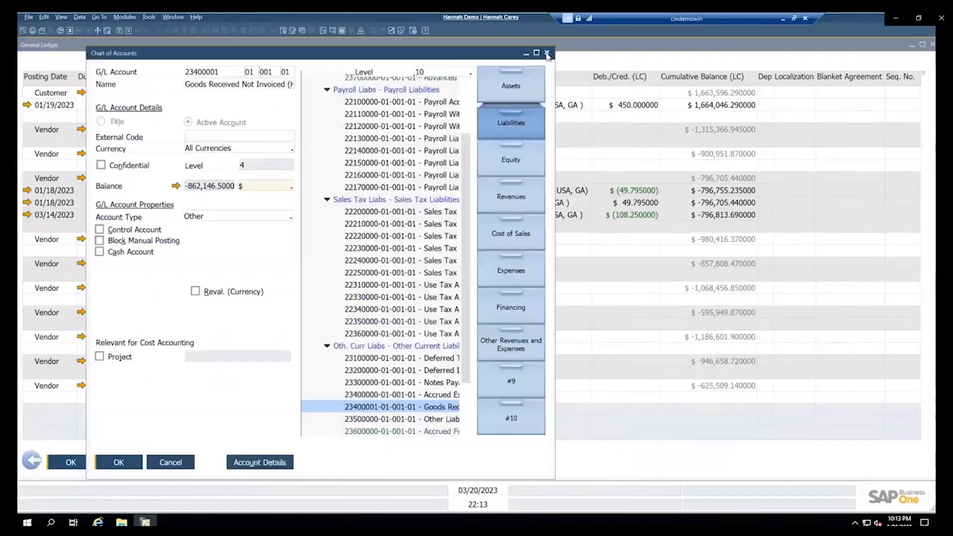
pyautogui.click(547, 53)
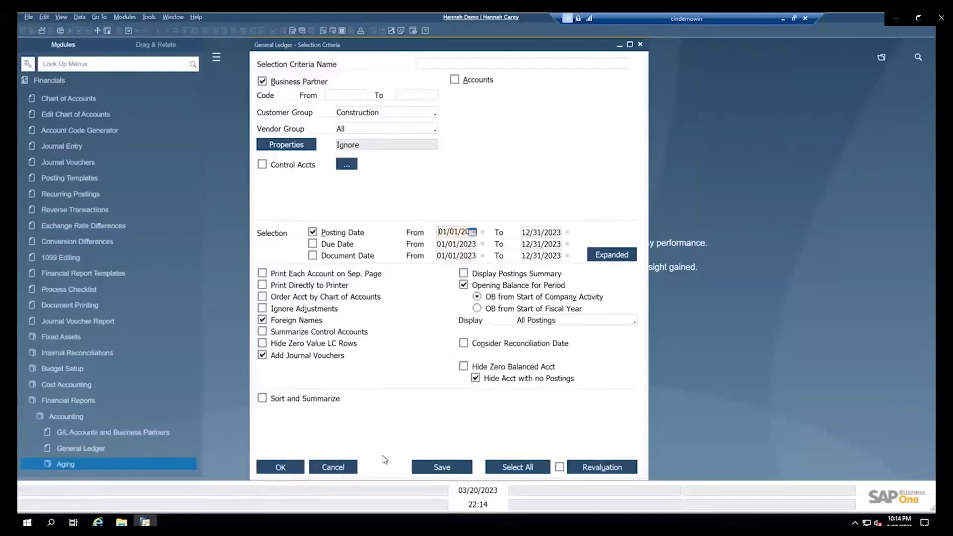
# Run the General Ledger with Foreign Names and Add Journal Vouchers enabled, and return to its selection criteria
pyautogui.press('Return')
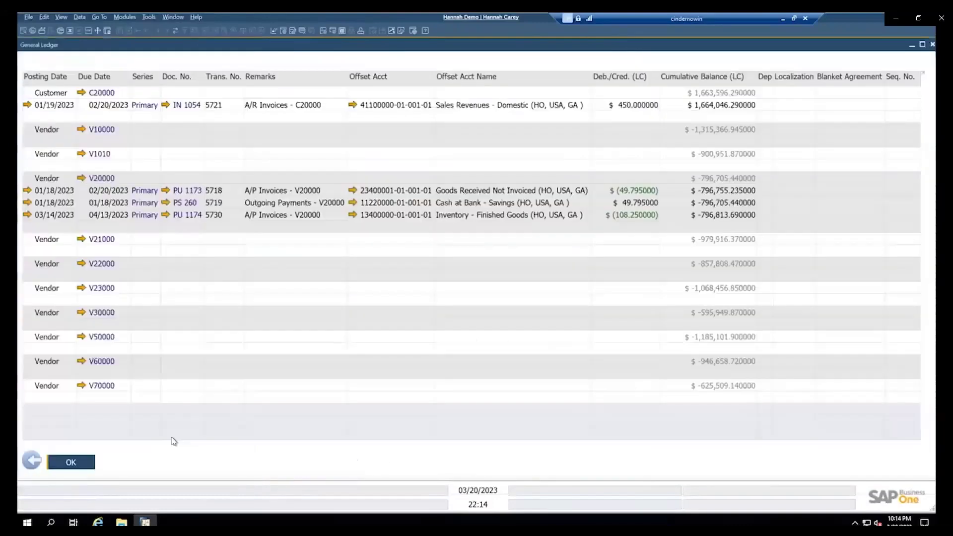
pyautogui.click(31, 460)
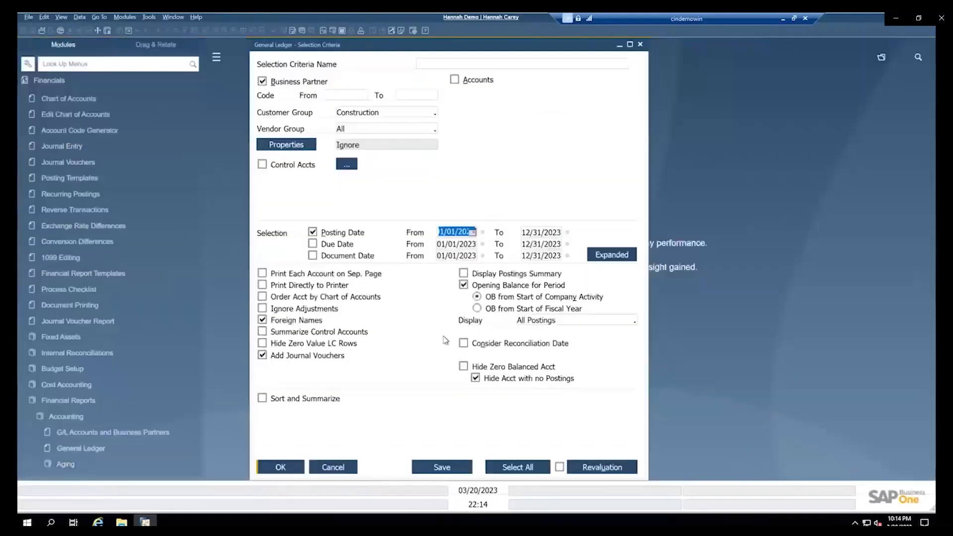